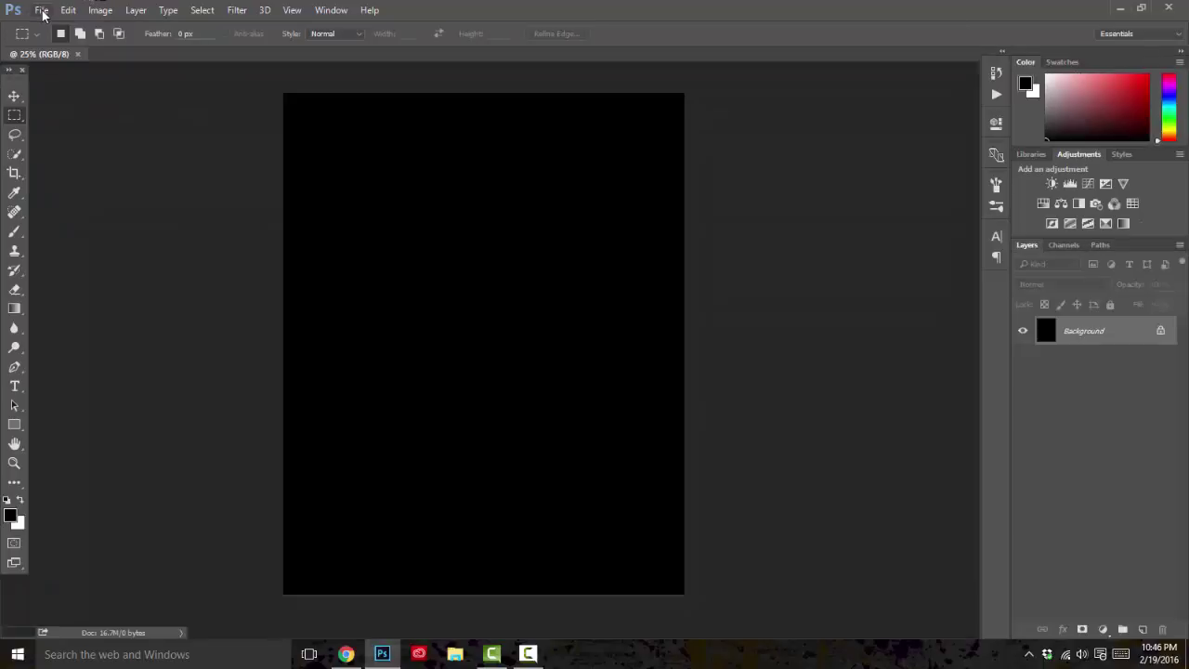
# - Place the aurora image 9t5MN1Q from the Pictures folder into the document as an embedded file
pyautogui.click(40, 11)
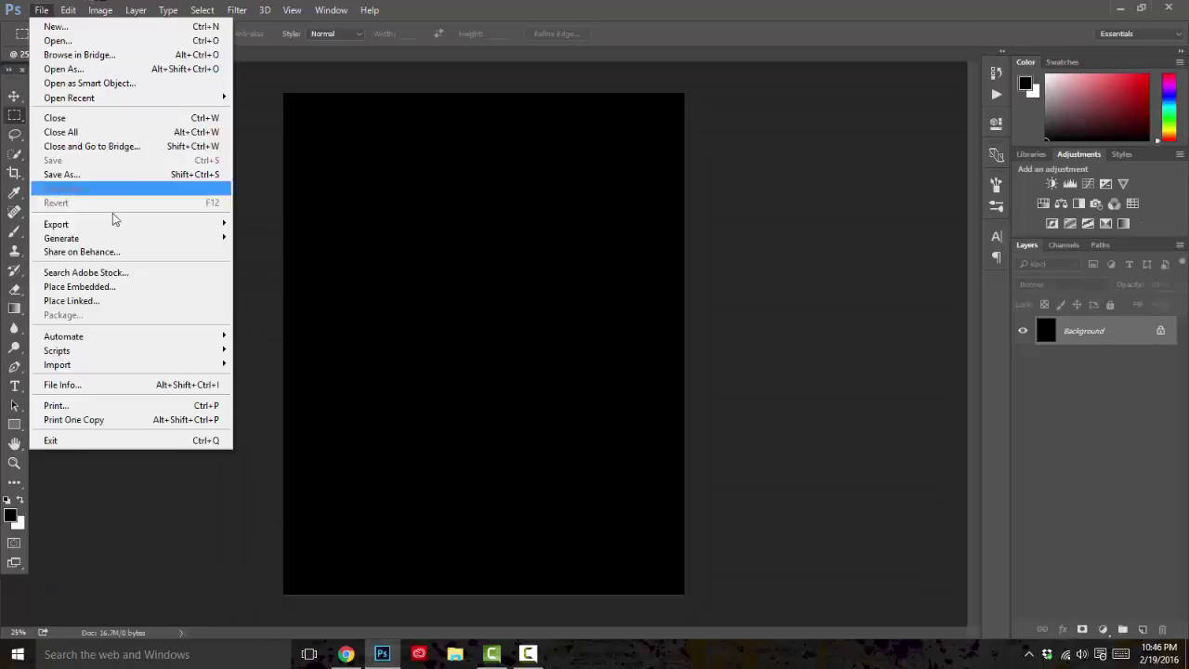
pyautogui.click(121, 275)
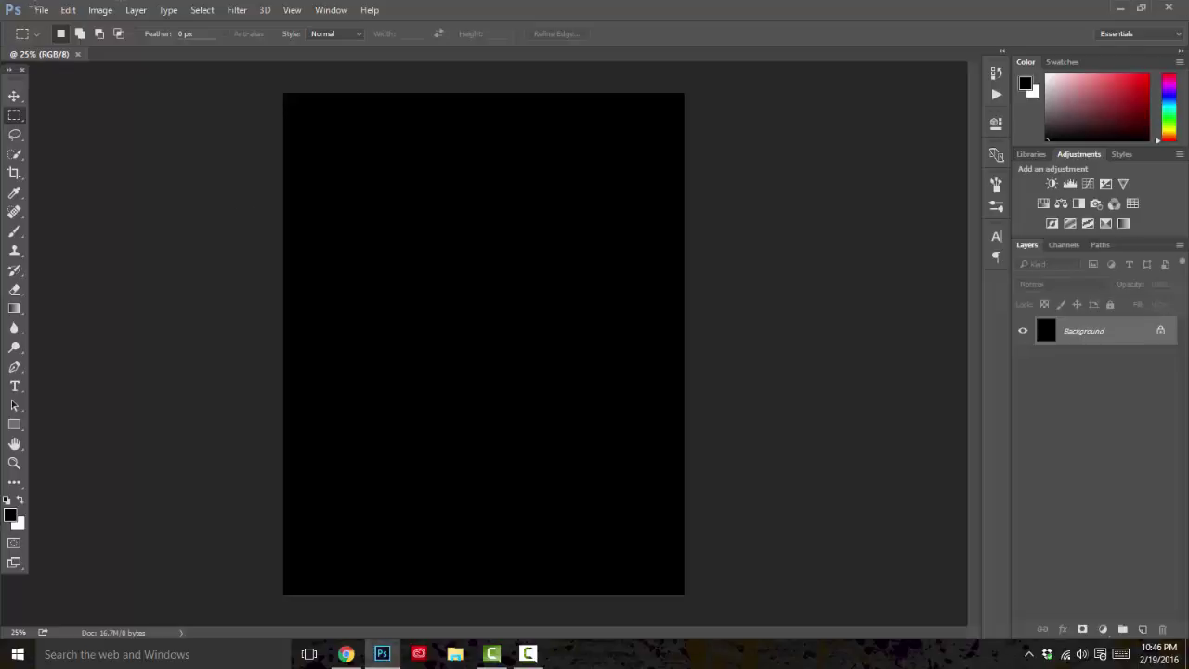
pyautogui.click(40, 10)
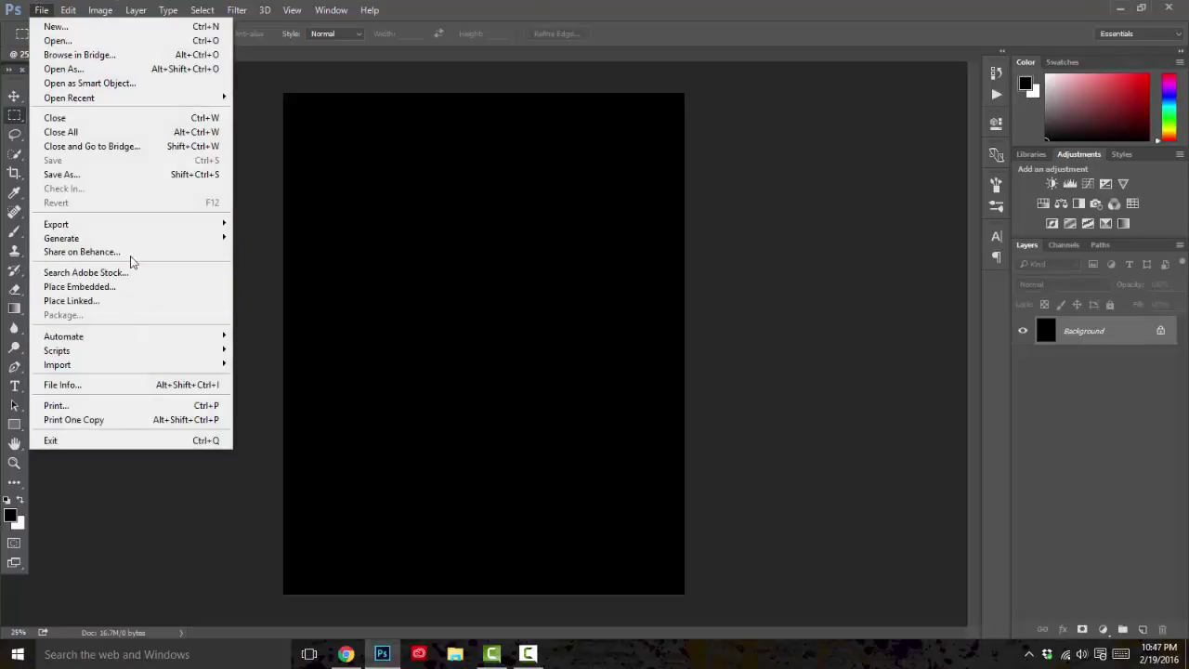
pyautogui.click(120, 287)
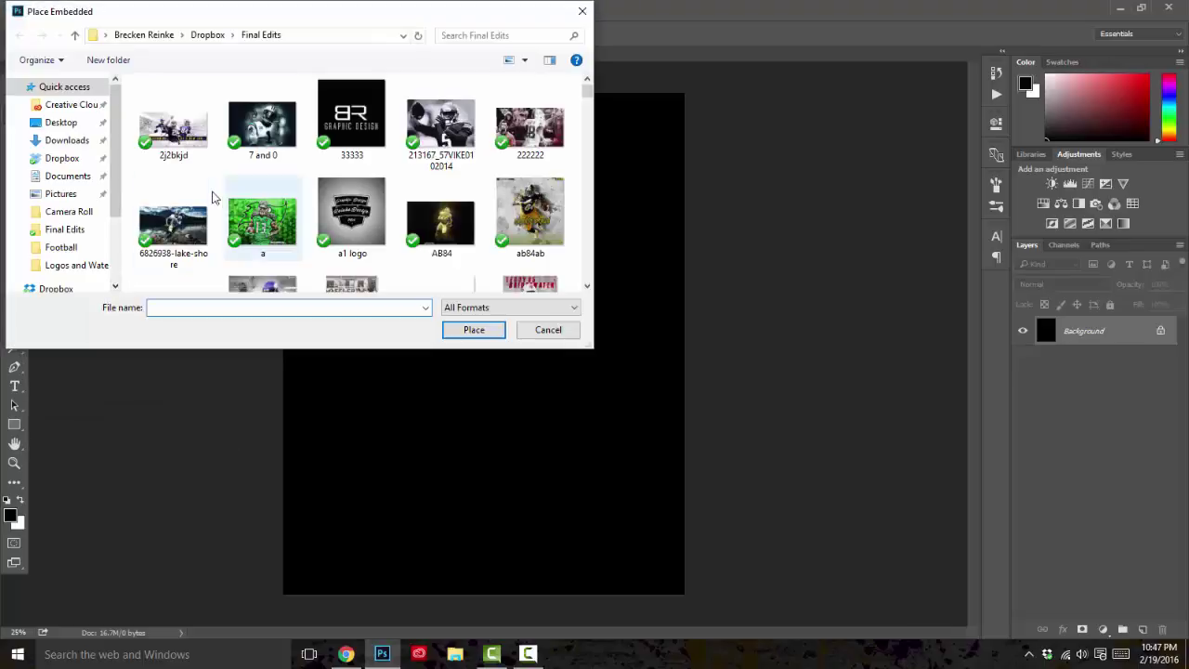
pyautogui.click(60, 193)
pyautogui.scroll(-3, 279, 186)
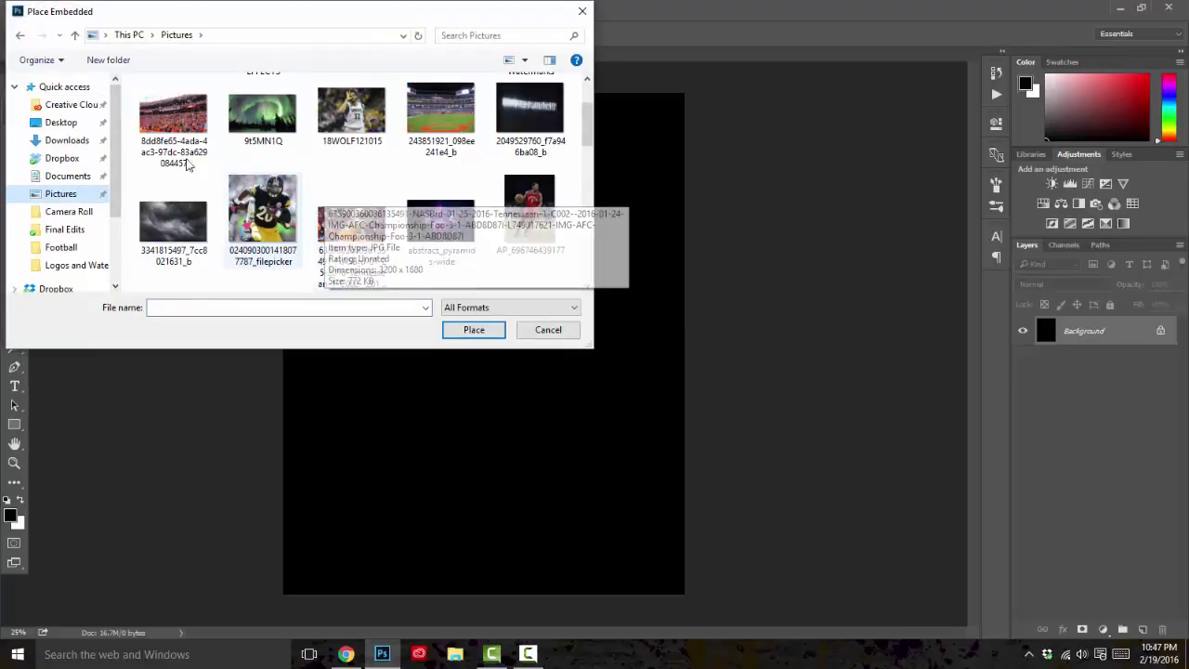
pyautogui.scroll(-1, 184, 139)
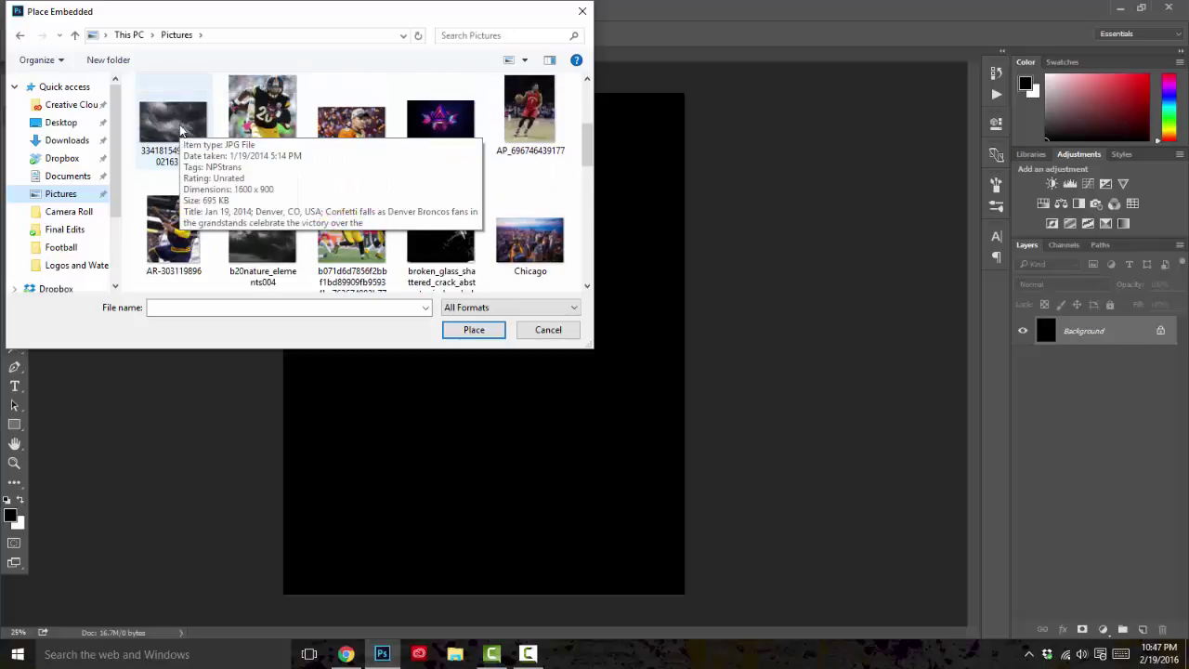
pyautogui.scroll(4, 182, 130)
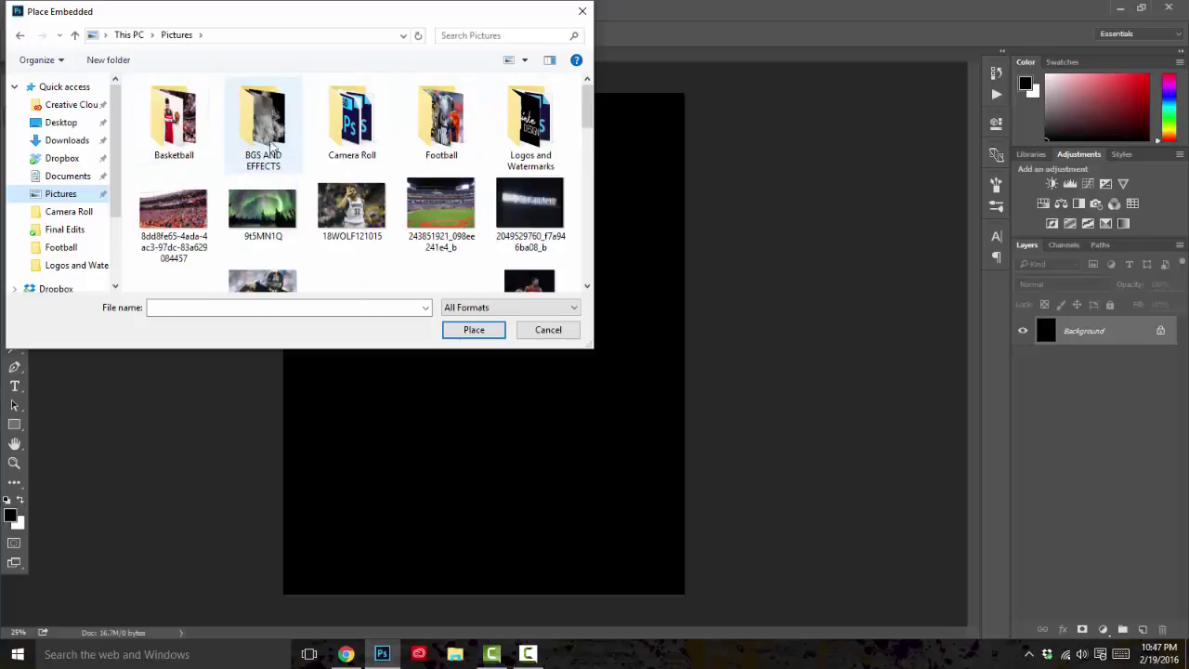
pyautogui.doubleClick(263, 210)
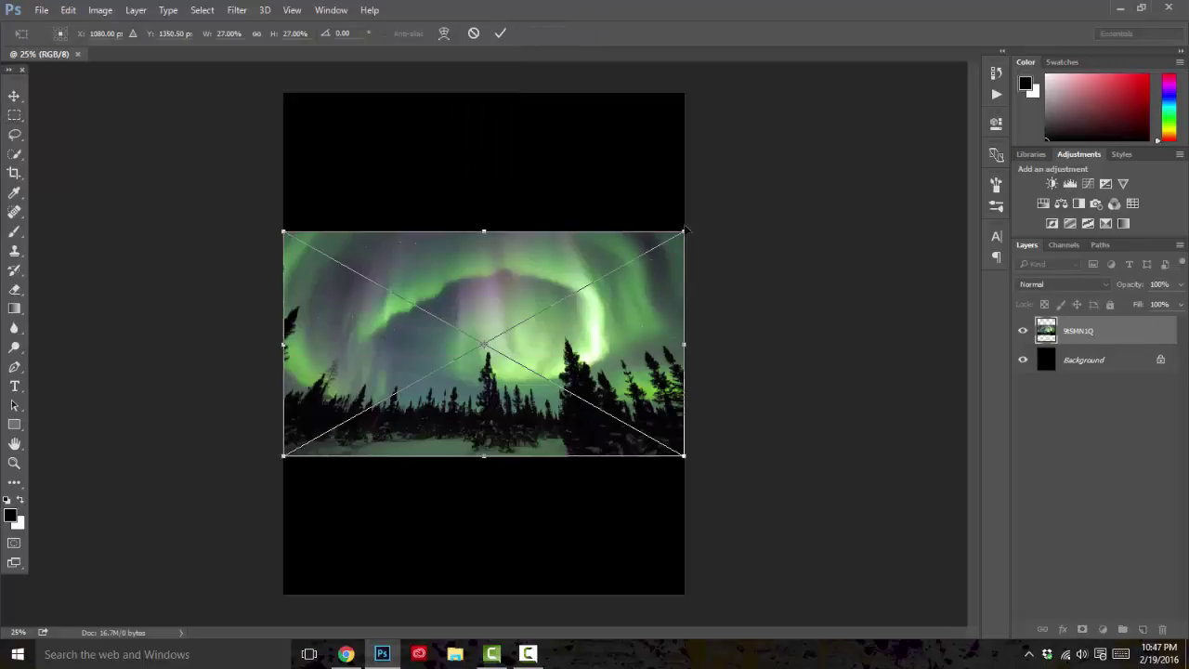
# - Scale the aurora image to about 70.5% and position it to cover the whole canvas, and rasterize its layer
pyautogui.moveTo(1036, 3); pyautogui.dragTo(1039, 2)
pyautogui.moveTo(843, 213); pyautogui.dragTo(510, 351)
pyautogui.moveTo(721, 162); pyautogui.dragTo(1000, 8)
pyautogui.moveTo(785, 223); pyautogui.dragTo(603, 236)
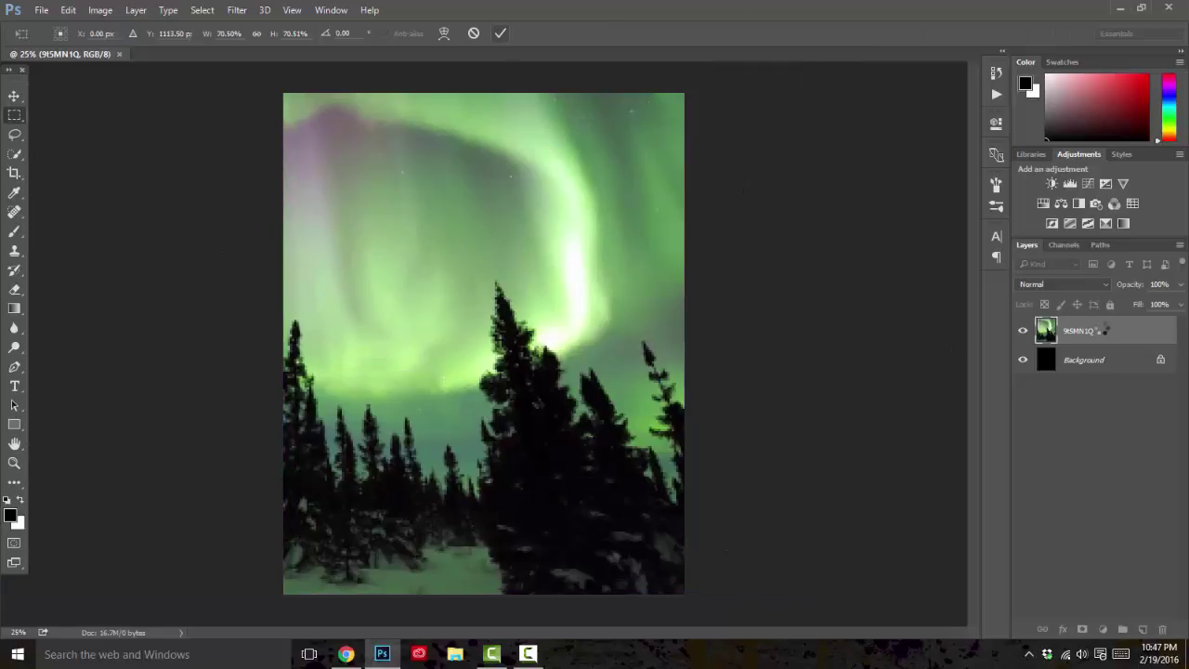
pyautogui.rightClick(1103, 330)
pyautogui.click(830, 335)
# - Add a Black & White adjustment layer above the aurora image and reduce its opacity to 80%
pyautogui.click(1080, 205)
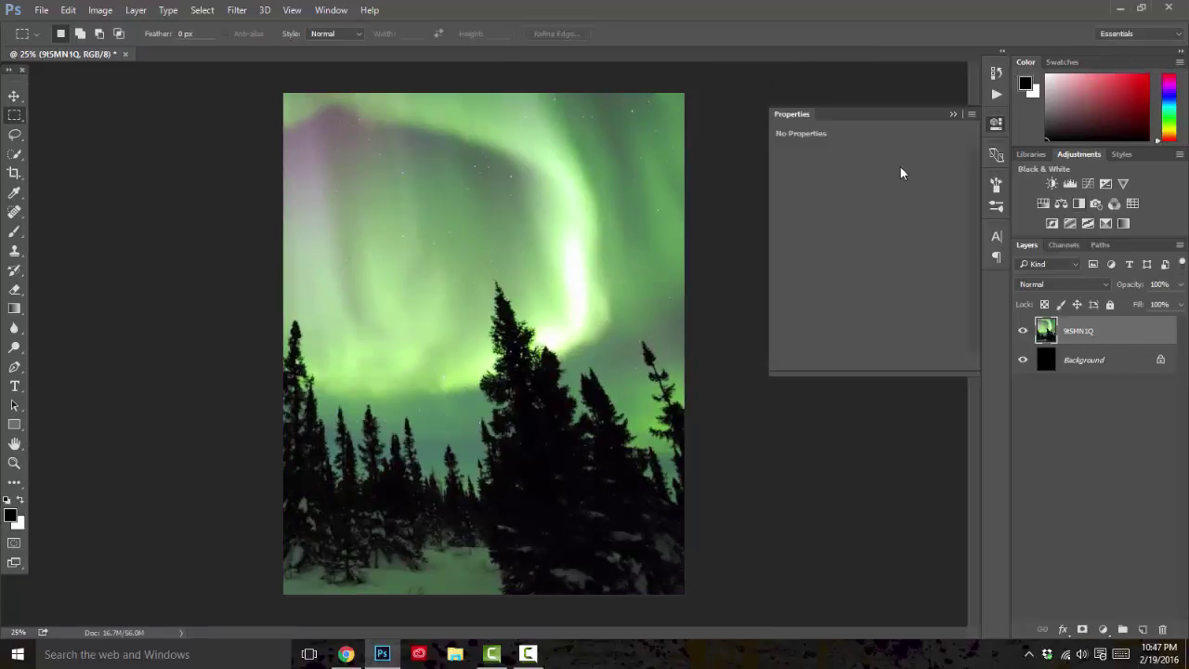
pyautogui.click(954, 115)
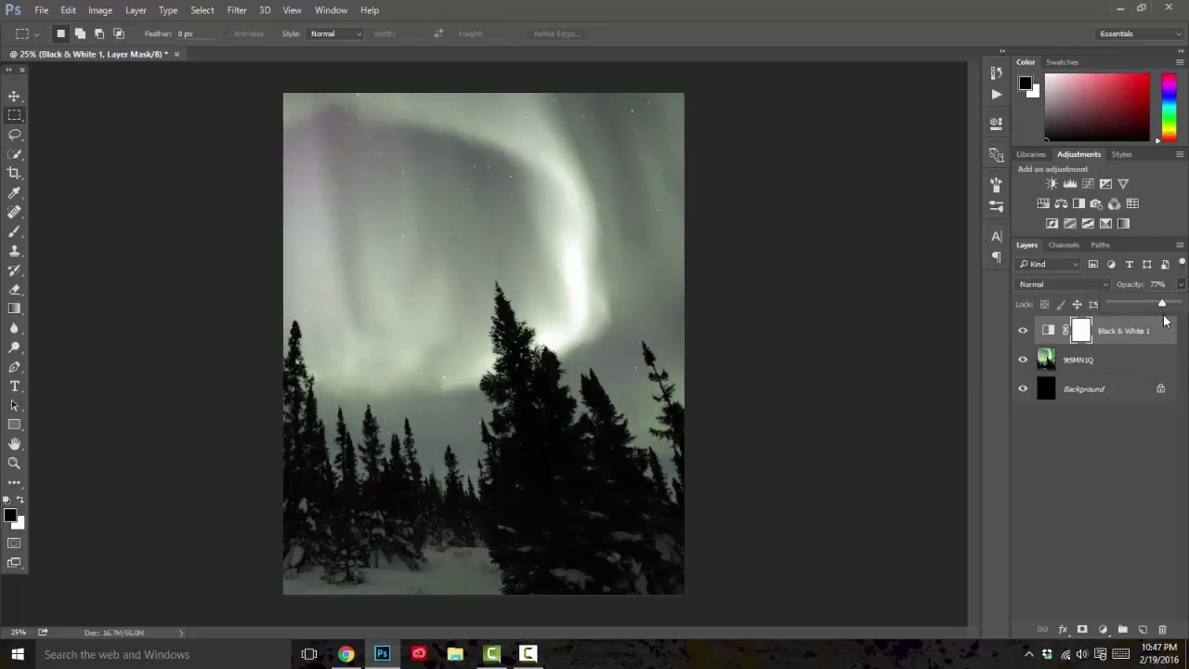
# - Place the basketball player cutout IMG_2845 from the Downloads folder as an embedded file and rasterize its layer
pyautogui.click(41, 10)
pyautogui.click(102, 287)
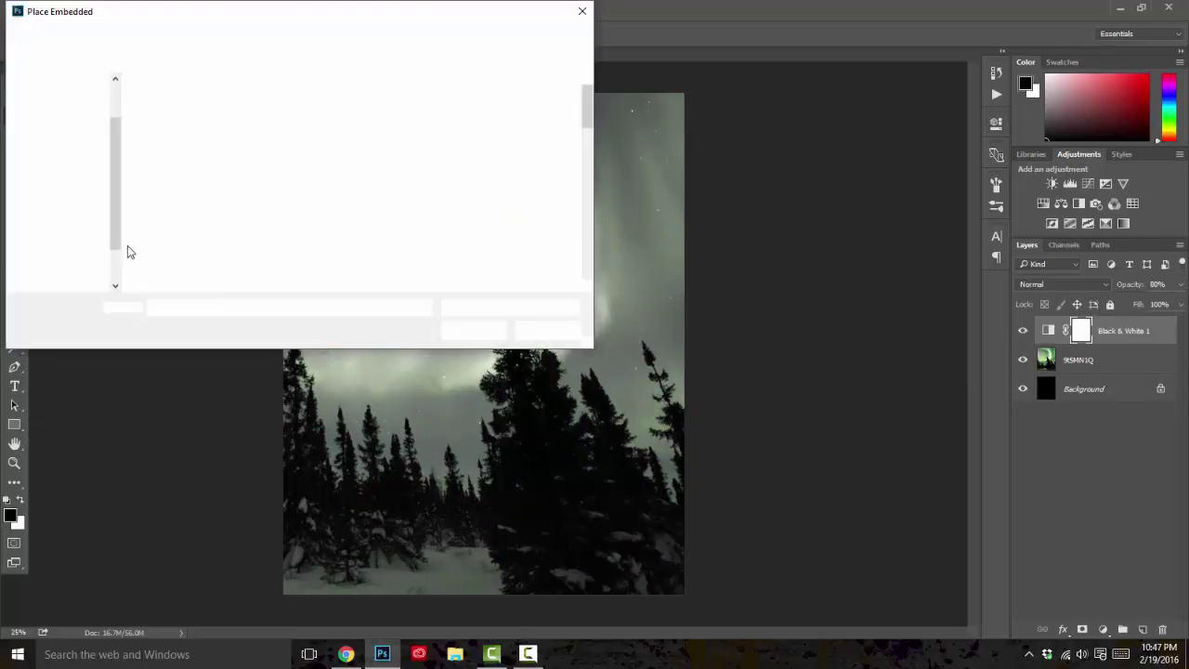
pyautogui.click(79, 82)
pyautogui.scroll(-1, 367, 165)
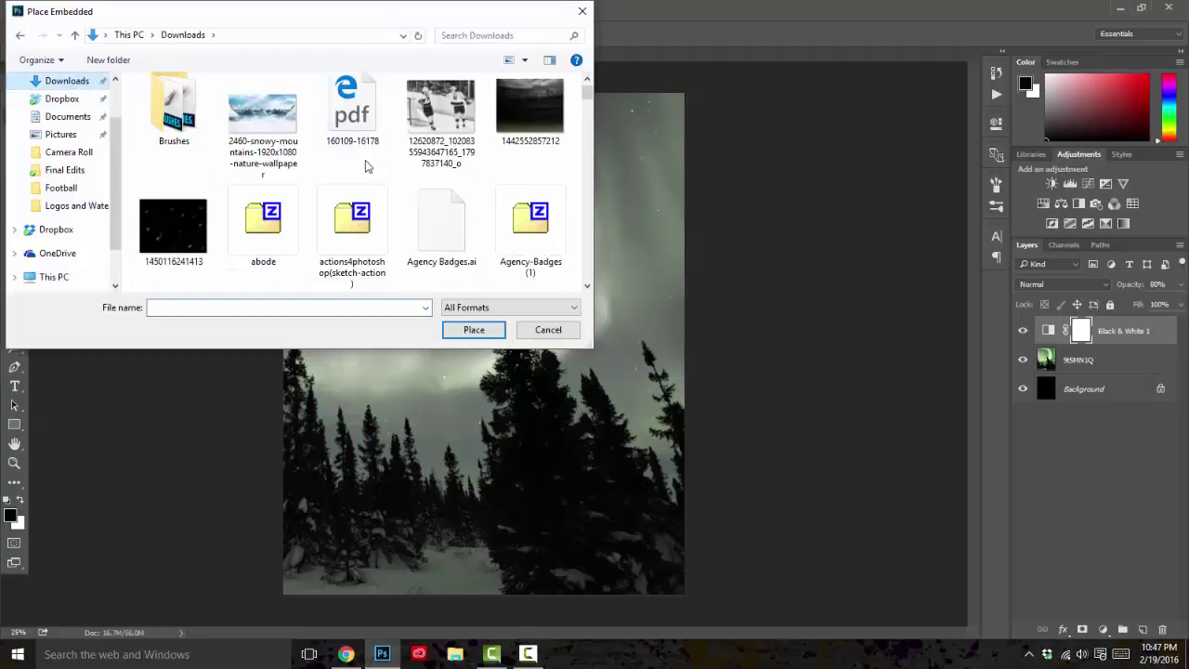
pyautogui.scroll(-5, 368, 166)
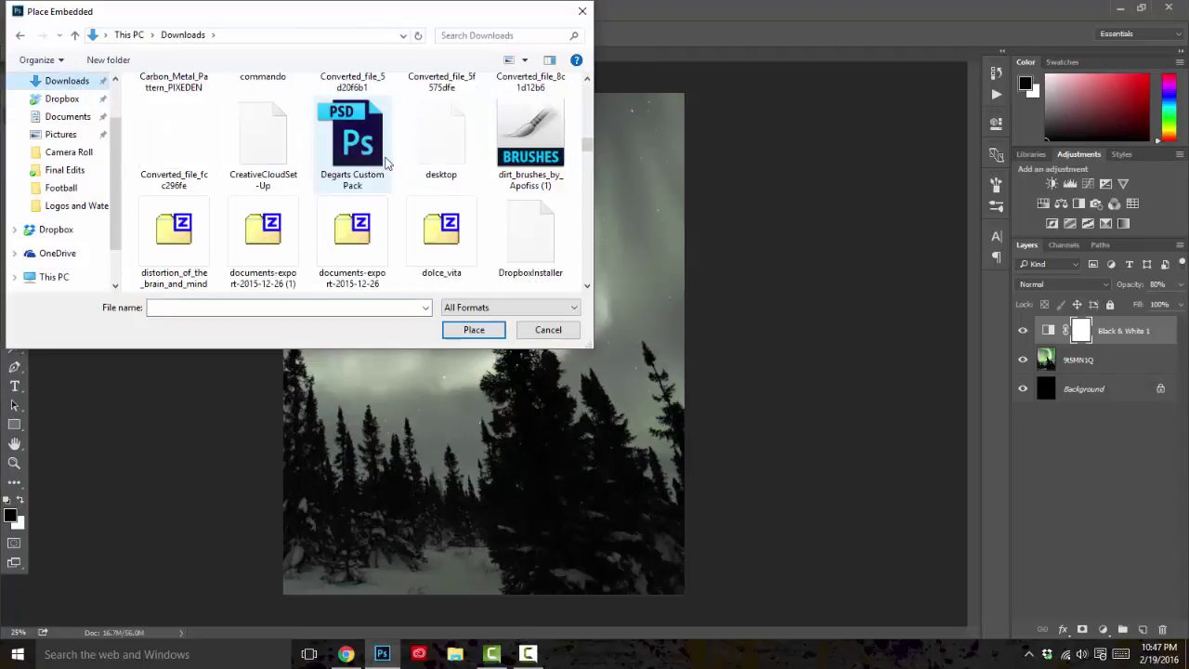
pyautogui.moveTo(592, 153); pyautogui.dragTo(593, 194)
pyautogui.doubleClick(259, 106)
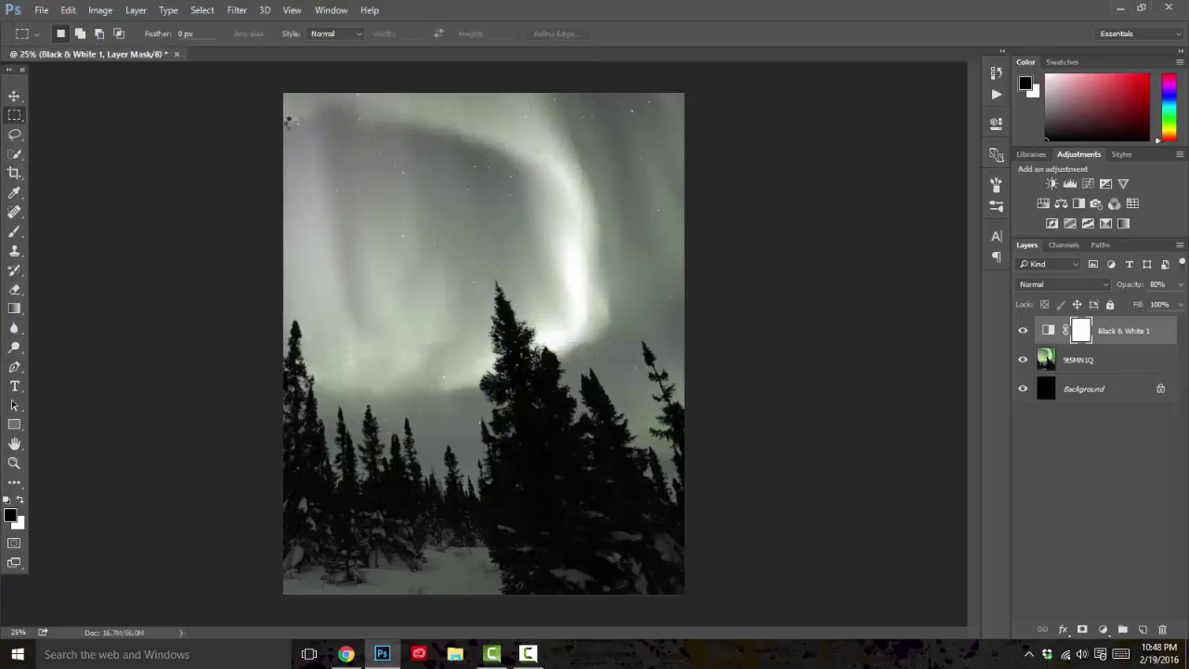
pyautogui.press('Return')
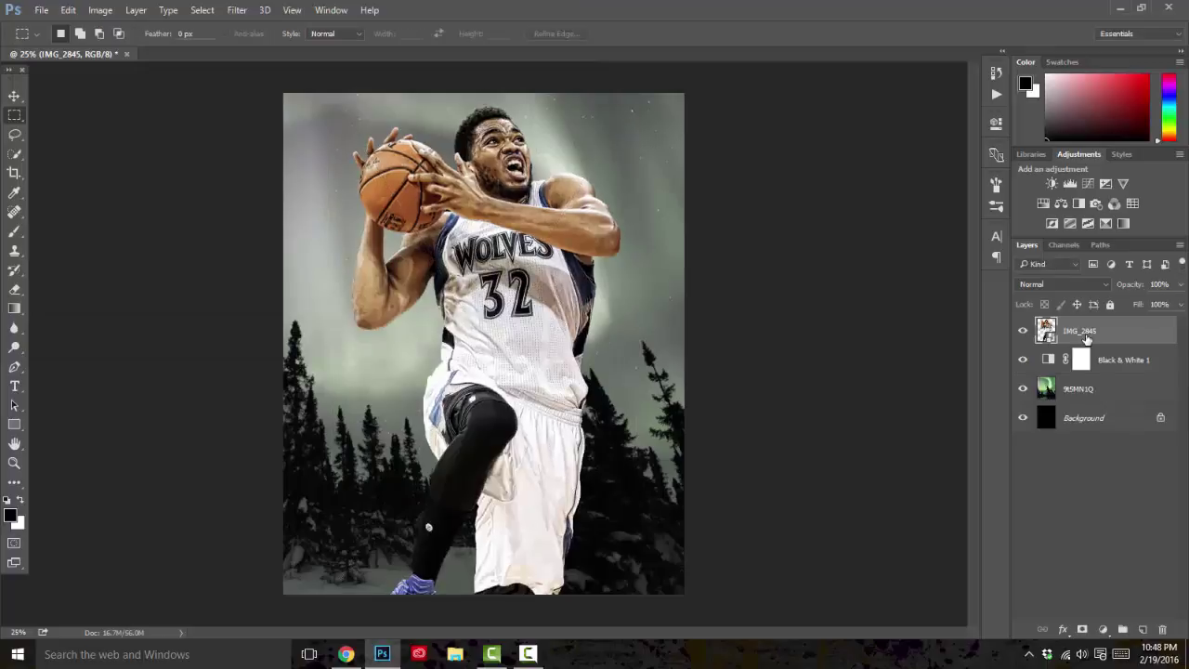
pyautogui.rightClick(1082, 331)
pyautogui.click(864, 324)
# - Add a Gradient Map adjustment layer above the player and set its blend mode to Overlay
pyautogui.click(1121, 223)
pyautogui.click(1062, 284)
pyautogui.click(1050, 429)
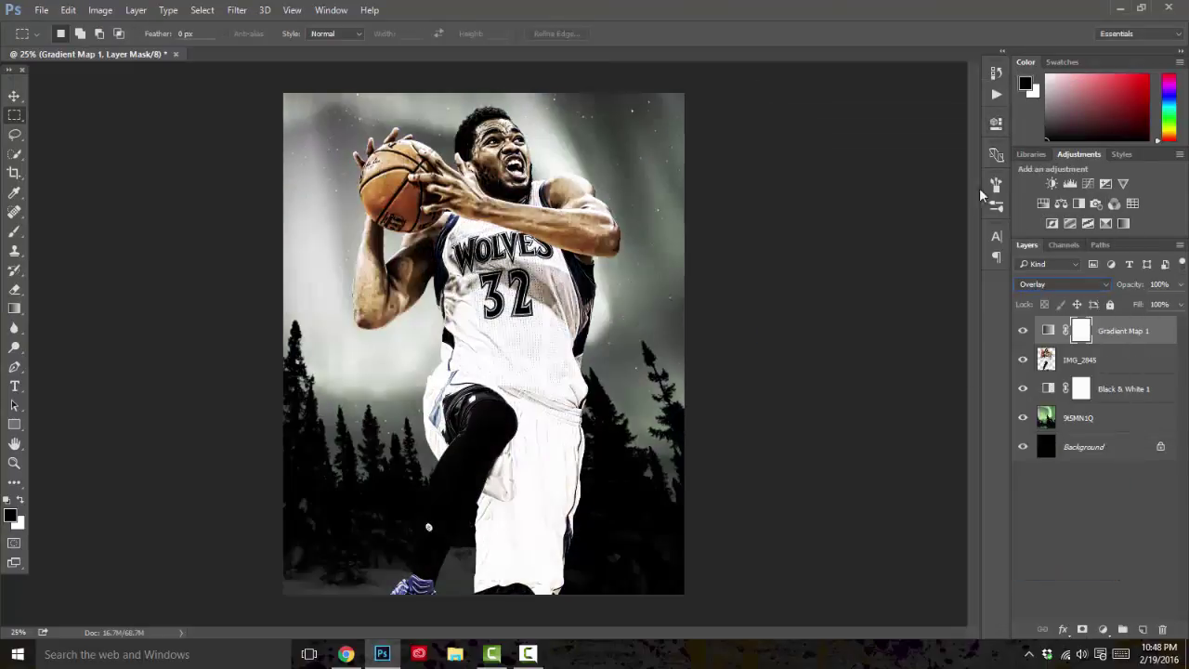
# - Create a new layer directly above the player layer and clip it to the player with a clipping mask
pyautogui.click(1106, 362)
pyautogui.click(1143, 630)
pyautogui.rightClick(1103, 361)
pyautogui.click(845, 336)
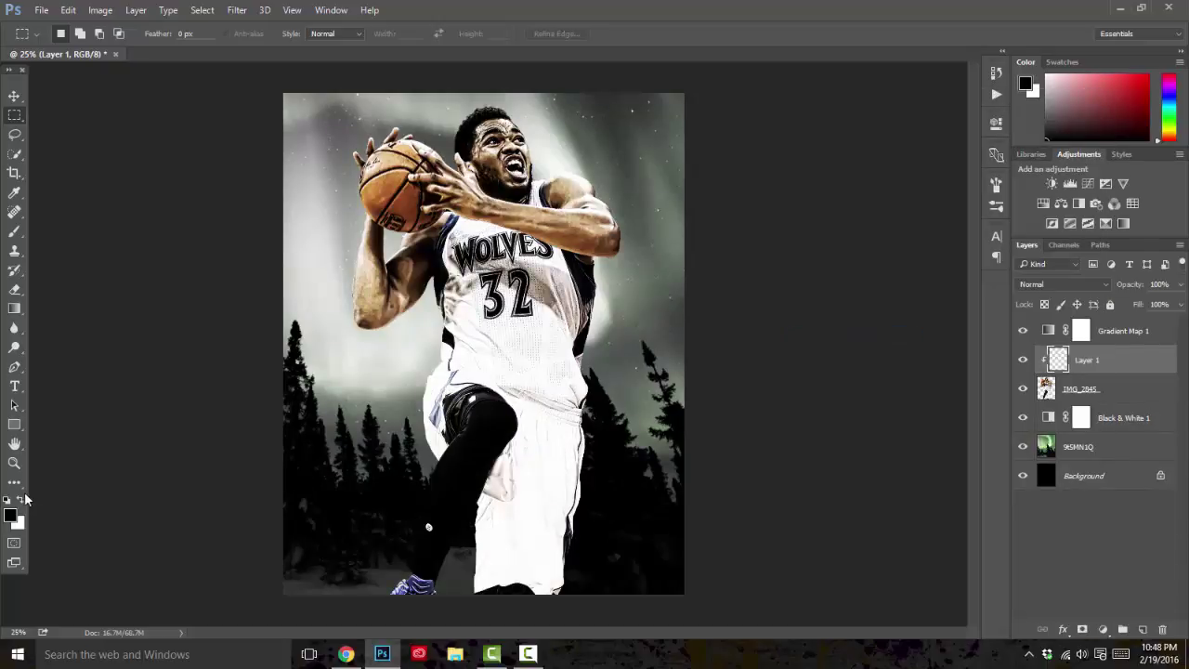
# - Choose the Brush tool with white as the foreground color and set the clipped layer's blend mode to Linear Dodge (Add)
pyautogui.click(14, 231)
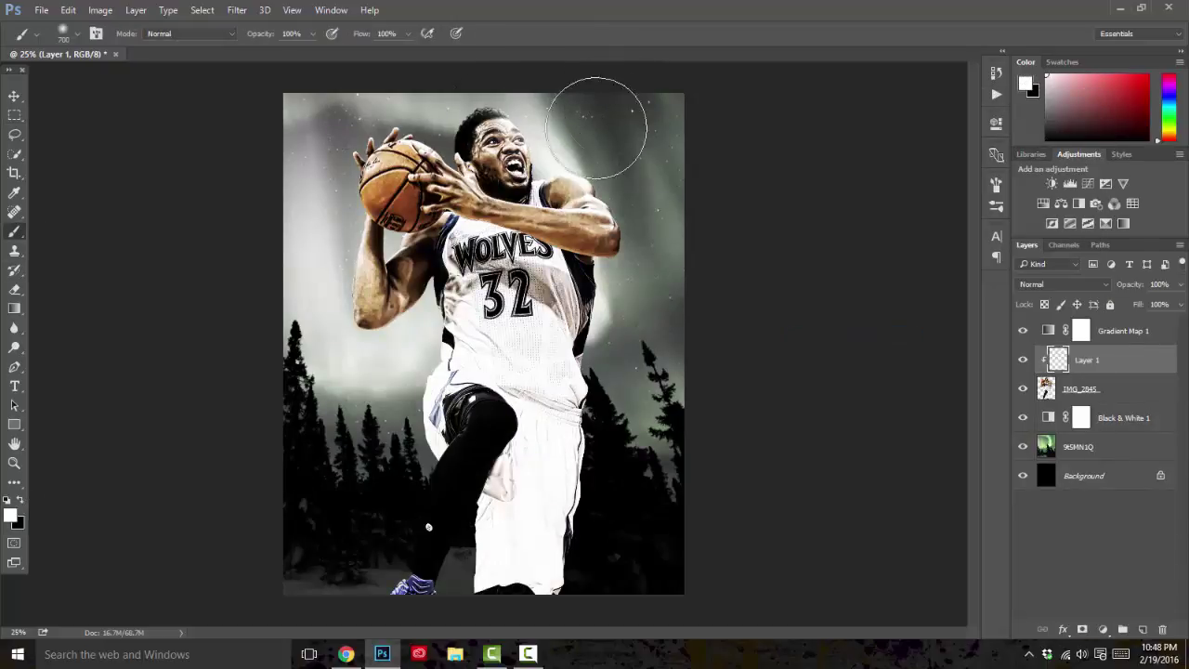
pyautogui.click(1062, 284)
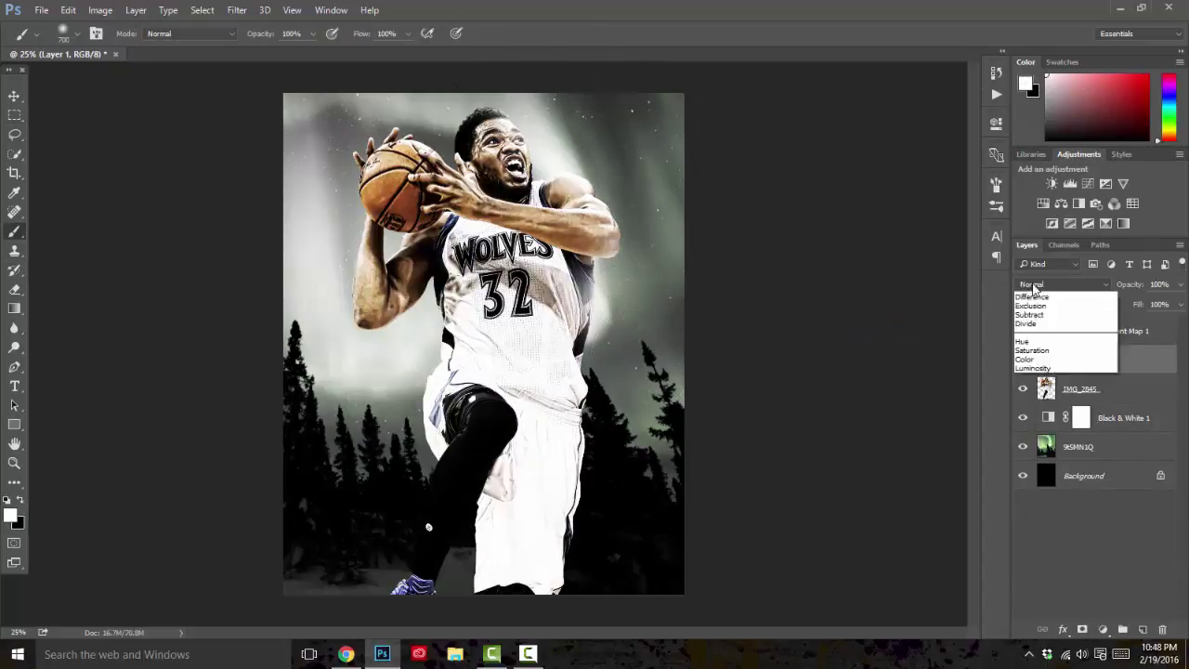
pyautogui.click(1069, 409)
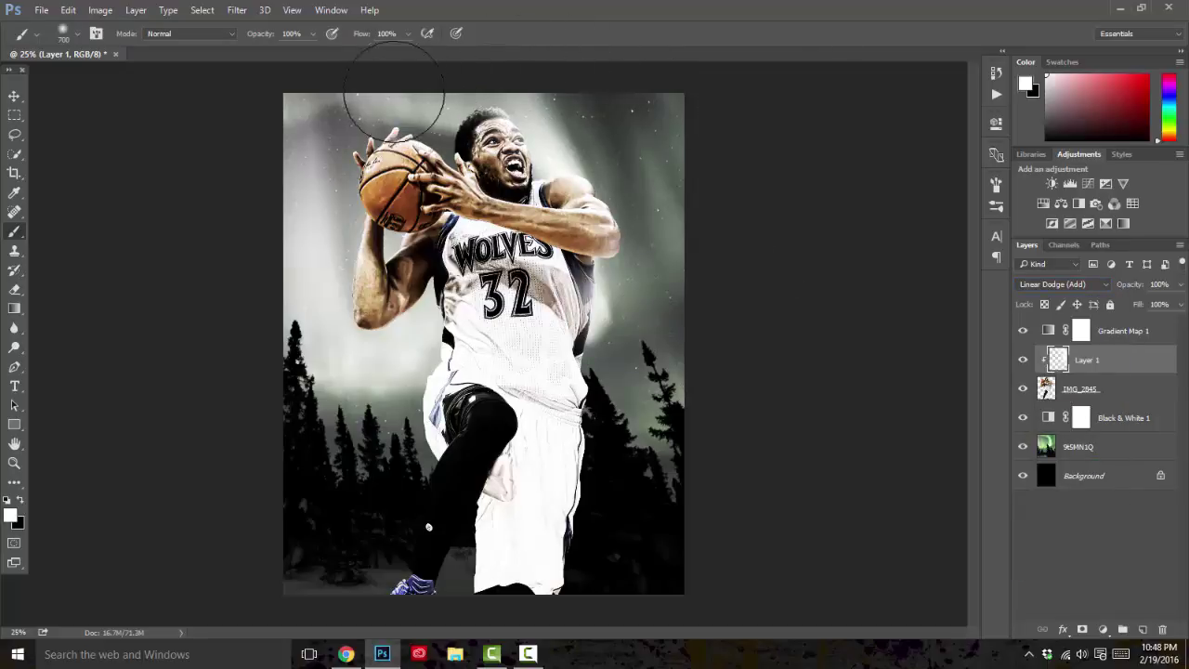
# - Paint soft white highlights along the player's edges, undo the oversized stroke, and repaint with the brush reduced to 400 px
pyautogui.moveTo(318, 192); pyautogui.dragTo(310, 341)
pyautogui.moveTo(425, 325); pyautogui.dragTo(530, 243)
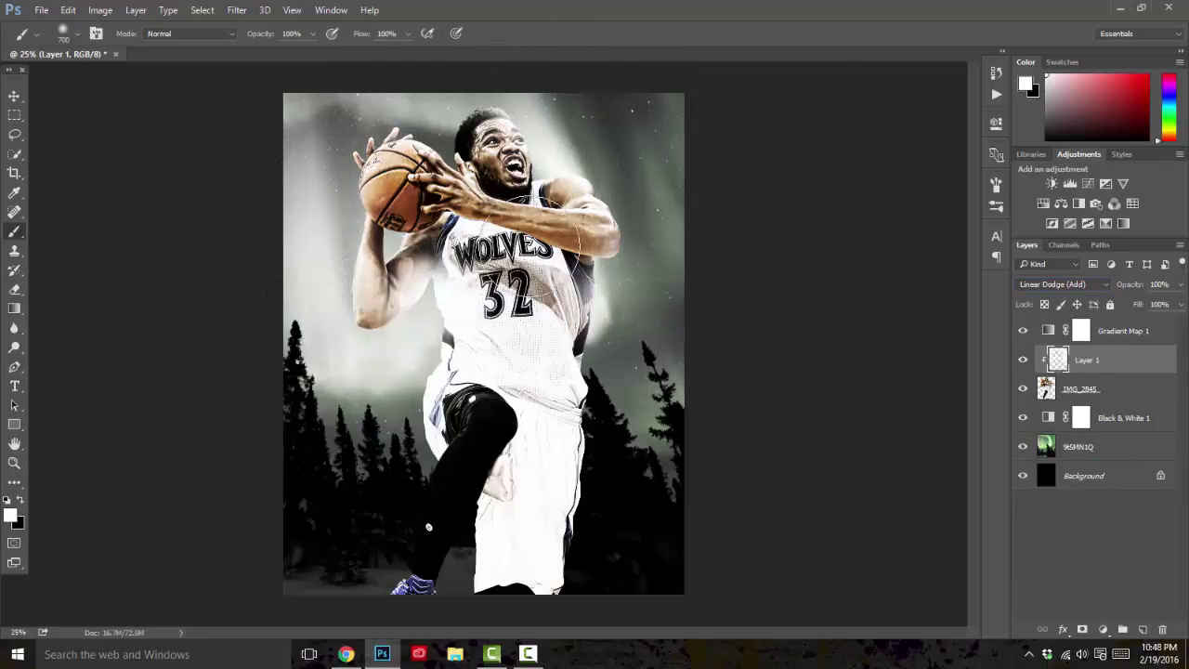
pyautogui.hotkey('ctrl', 'z')
pyautogui.press('[')
pyautogui.press('[')
pyautogui.press('[')
pyautogui.moveTo(436, 285); pyautogui.dragTo(446, 323)
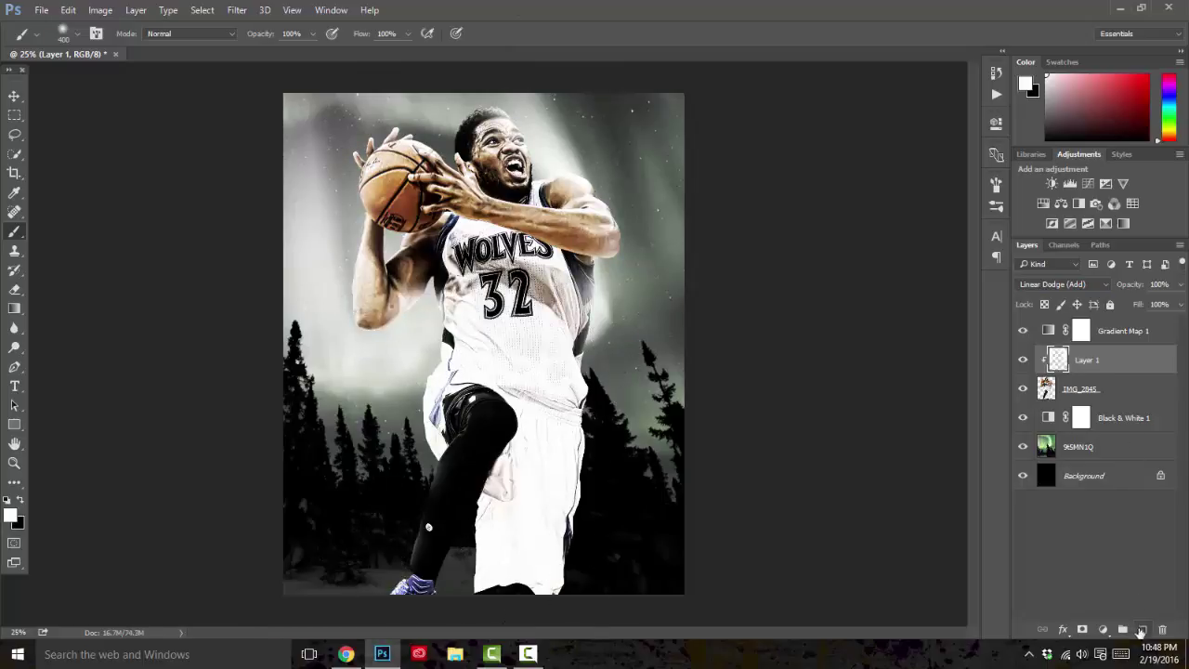
# - Create a second new layer clipped to the player and set its blend mode to Soft Light
pyautogui.click(1142, 631)
pyautogui.rightClick(1094, 360)
pyautogui.click(838, 334)
pyautogui.click(1062, 284)
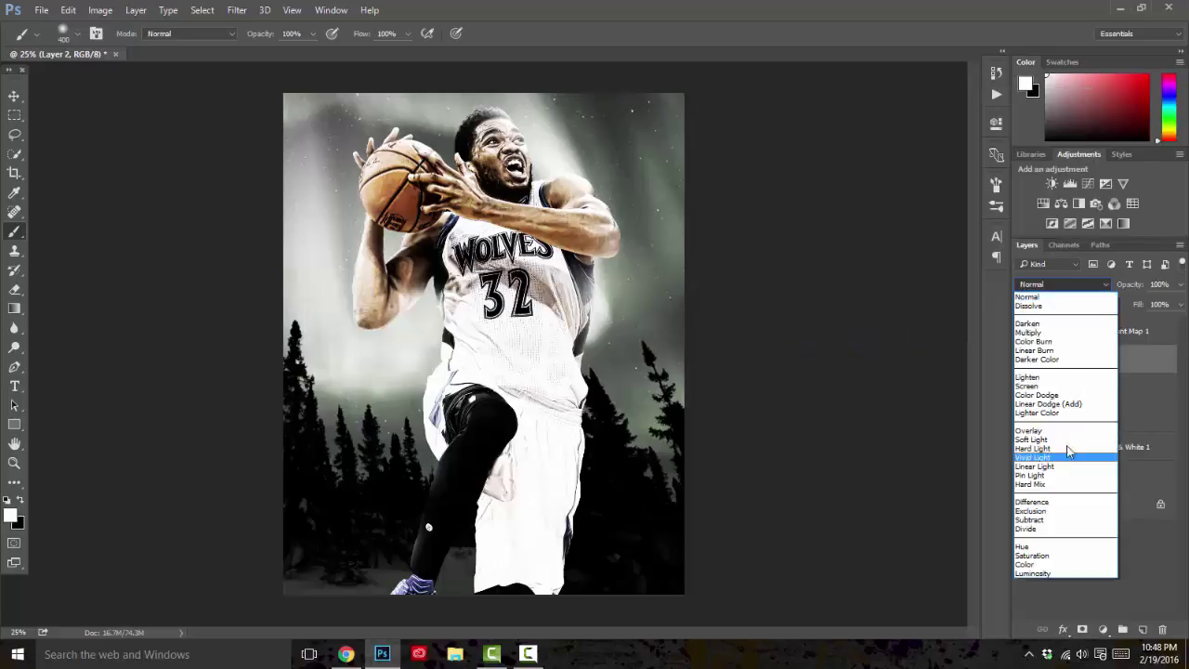
pyautogui.click(1059, 452)
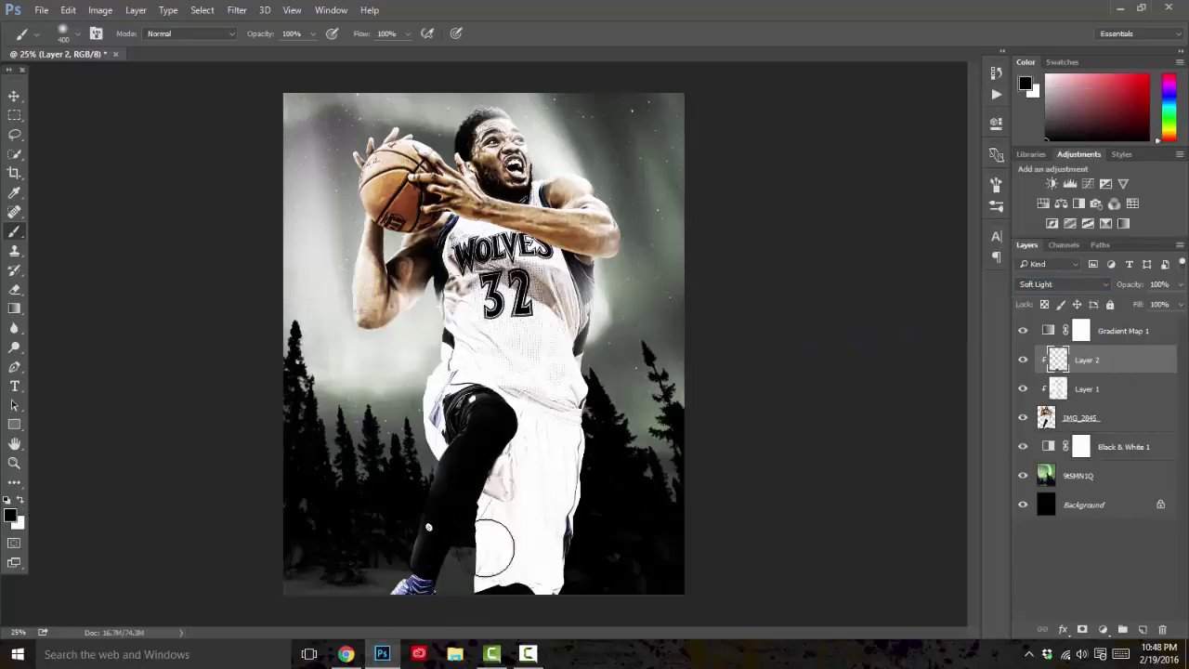
# - Paint black shading over the player's jersey and shorts on the Soft Light layer, and toggle its visibility to compare
pyautogui.moveTo(577, 269); pyautogui.dragTo(493, 214)
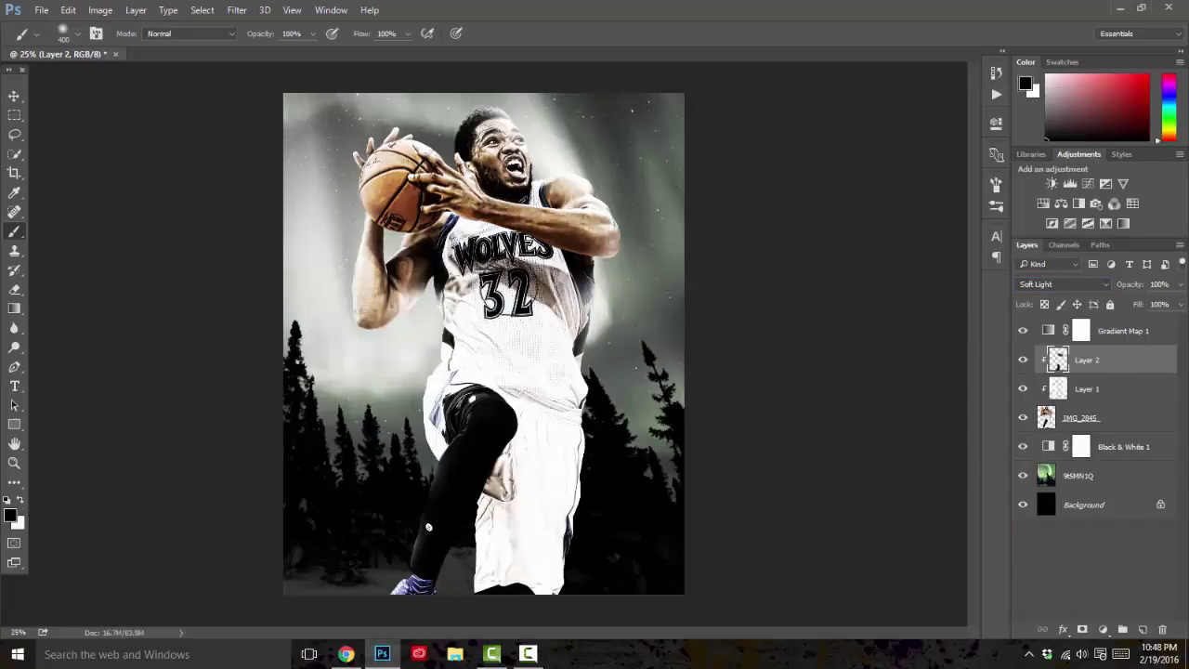
pyautogui.click(1024, 360)
pyautogui.click(1024, 360)
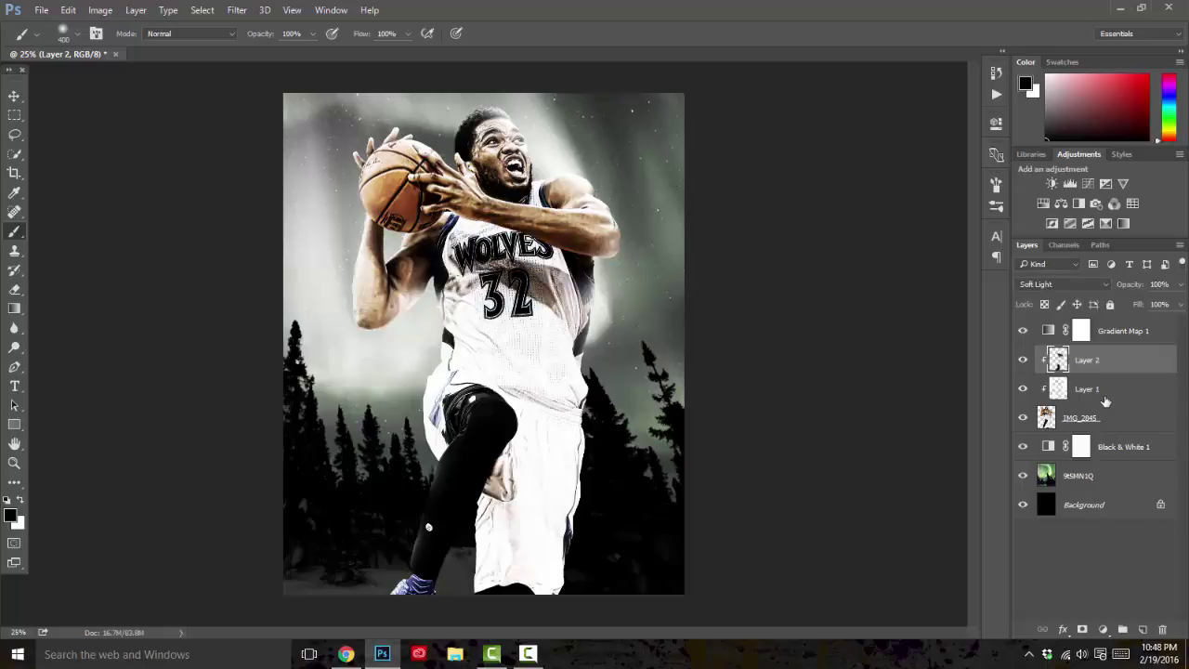
pyautogui.click(1134, 342)
pyautogui.click(1115, 388)
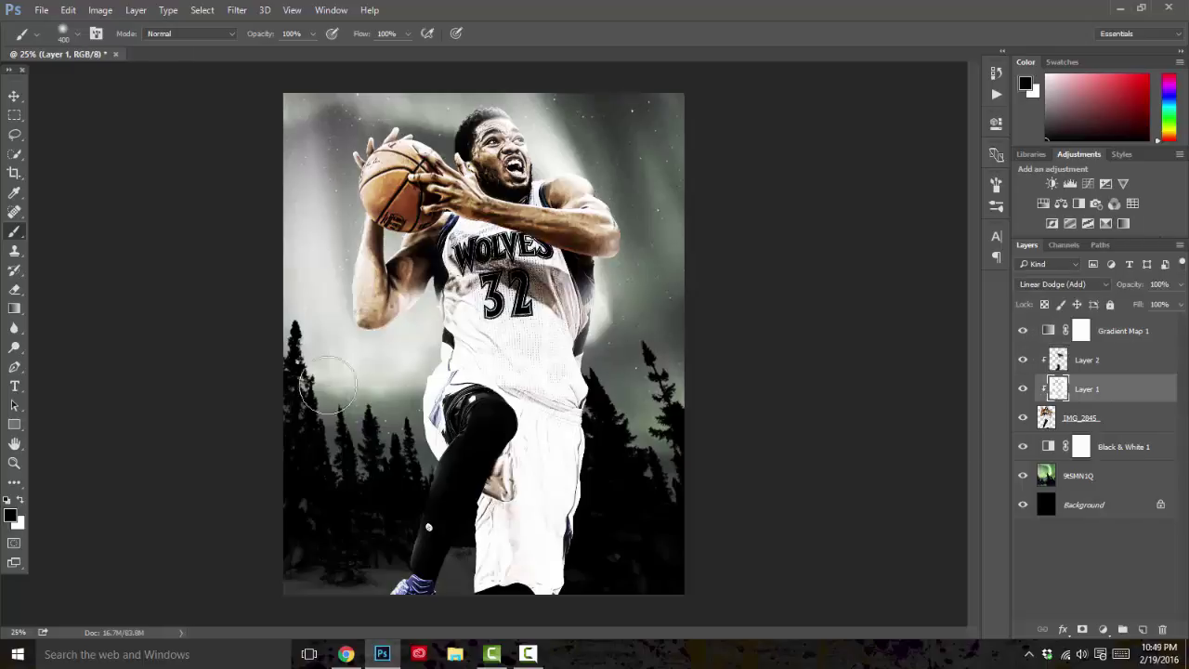
pyautogui.click(17, 292)
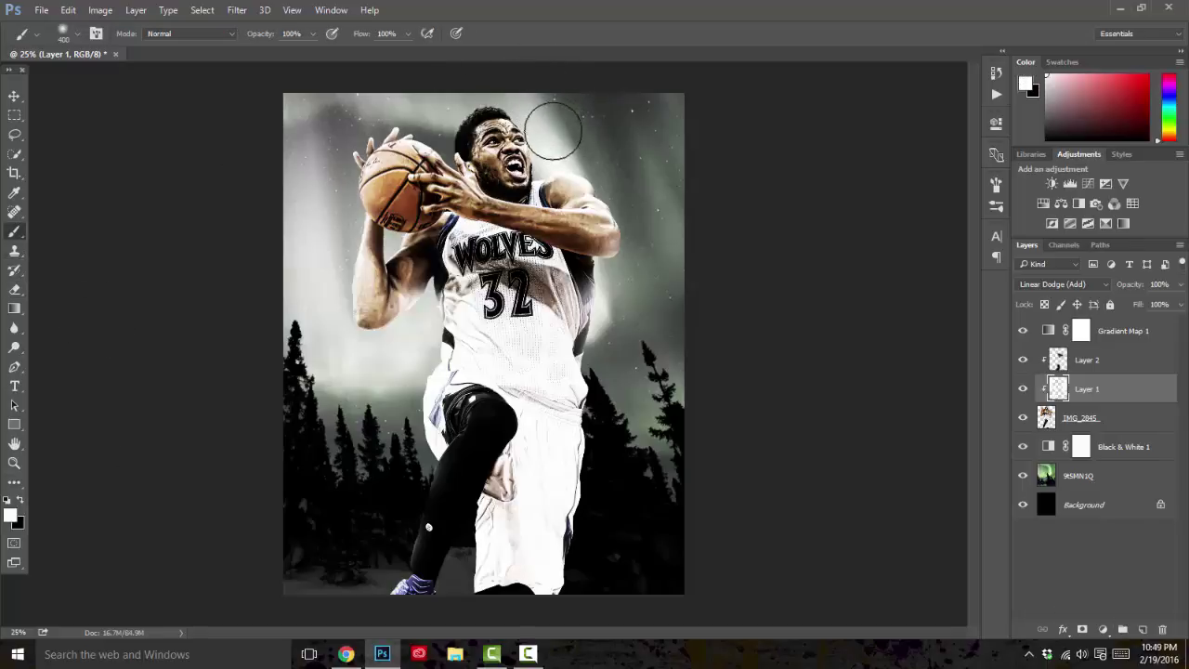
# - Add a Color Lookup adjustment layer above the Gradient Map and apply the Smokey device link profile
pyautogui.click(1132, 340)
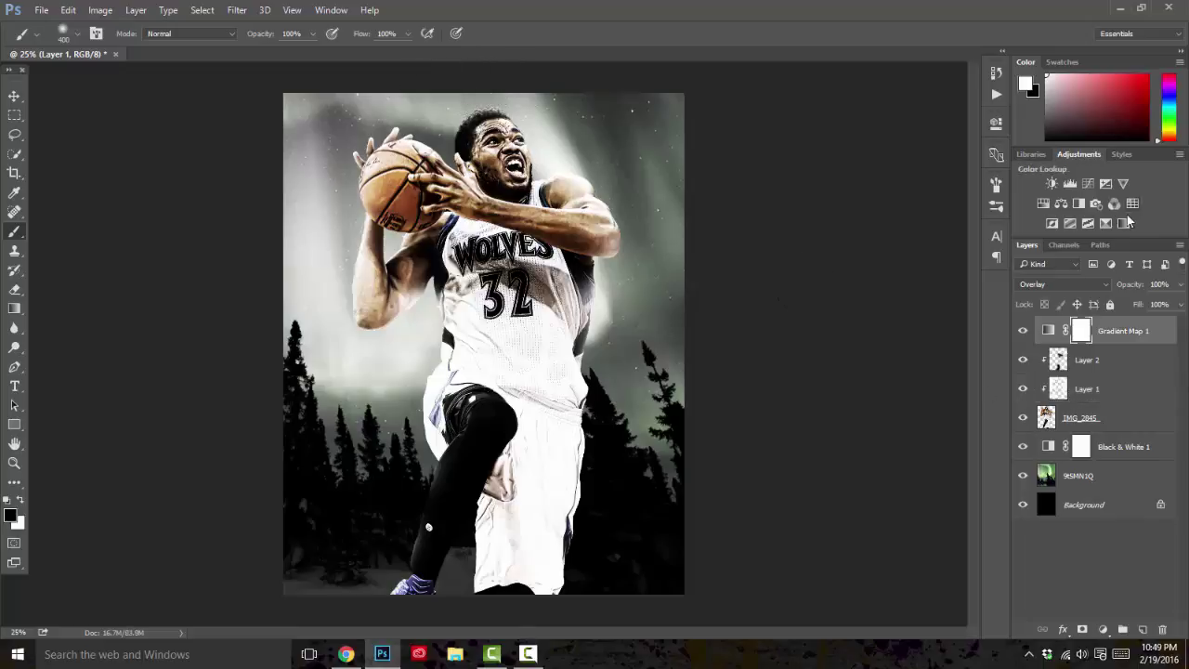
pyautogui.click(1133, 204)
pyautogui.click(886, 193)
pyautogui.click(890, 251)
# - Try the abstract profiles Gold-Blue and Sienna-Blue on the Color Lookup layer
pyautogui.click(909, 177)
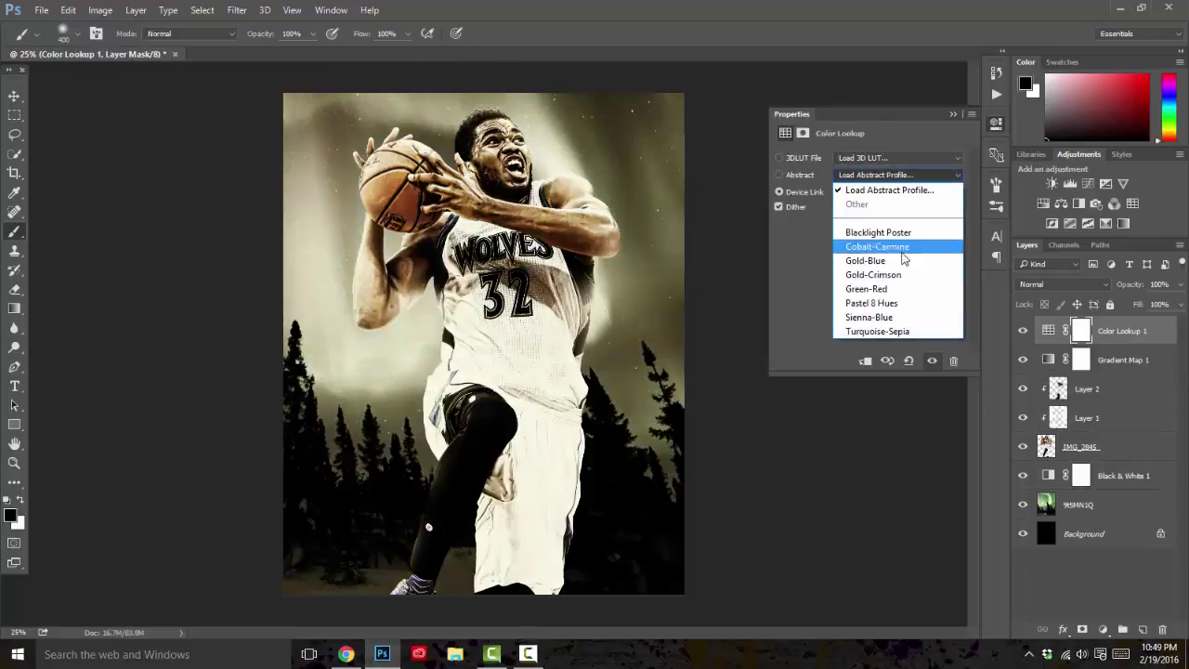
pyautogui.click(899, 261)
pyautogui.click(876, 174)
pyautogui.click(912, 318)
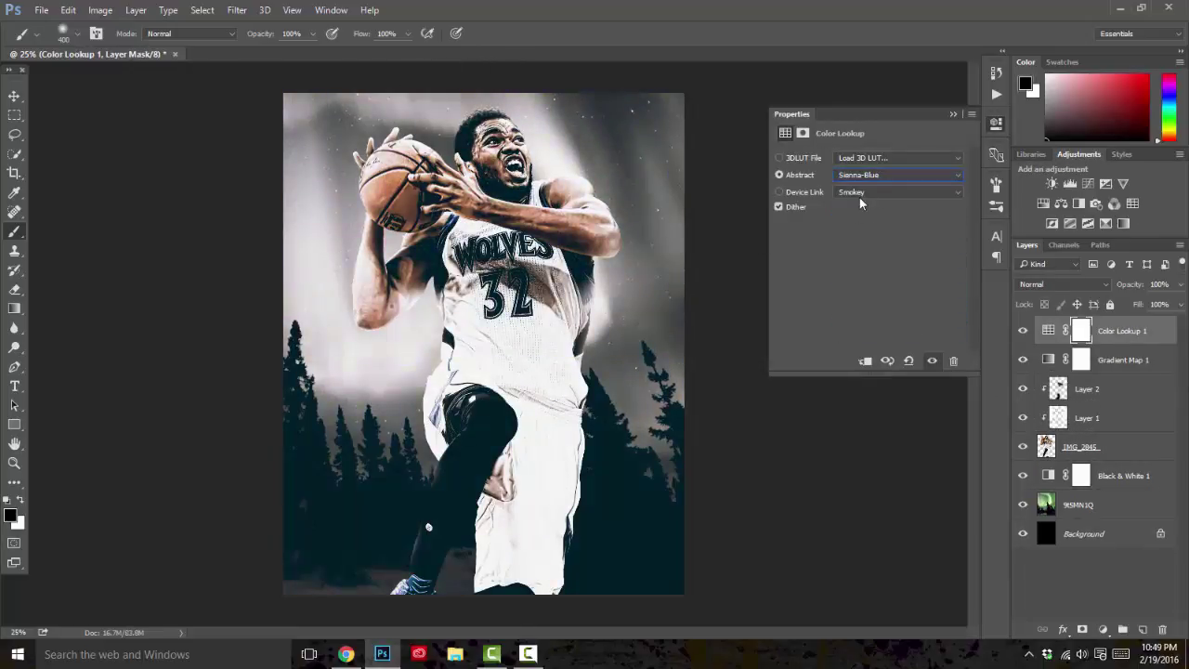
pyautogui.click(874, 157)
pyautogui.click(878, 158)
pyautogui.click(910, 177)
pyautogui.click(901, 263)
# - Try the 3DLUT files Bleach Bypass, Crisp_Winter, EdgyAmber and FoggyNight on the Color Lookup layer
pyautogui.click(894, 158)
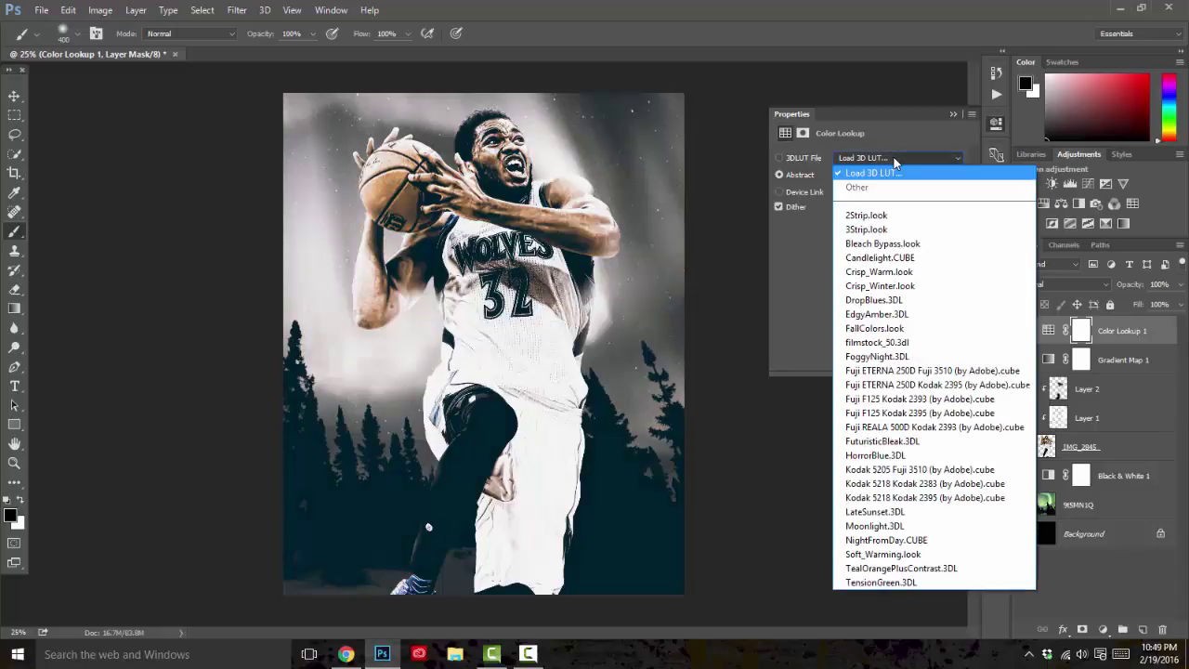
pyautogui.click(883, 243)
pyautogui.click(895, 158)
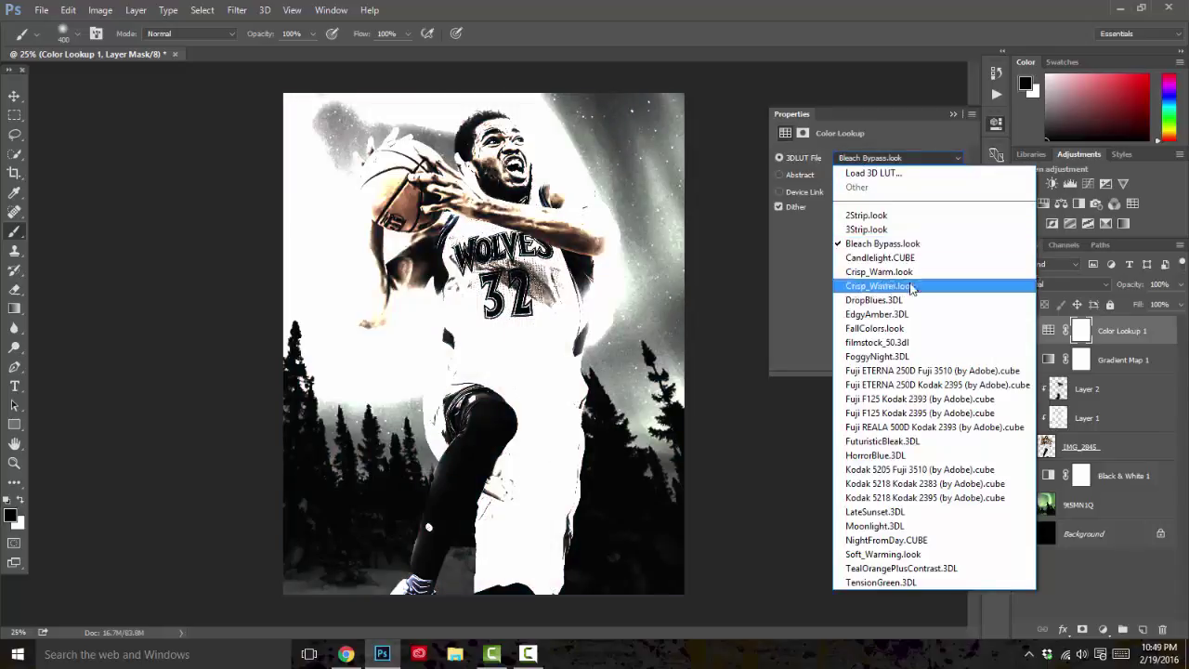
pyautogui.click(887, 286)
pyautogui.click(899, 165)
pyautogui.click(901, 303)
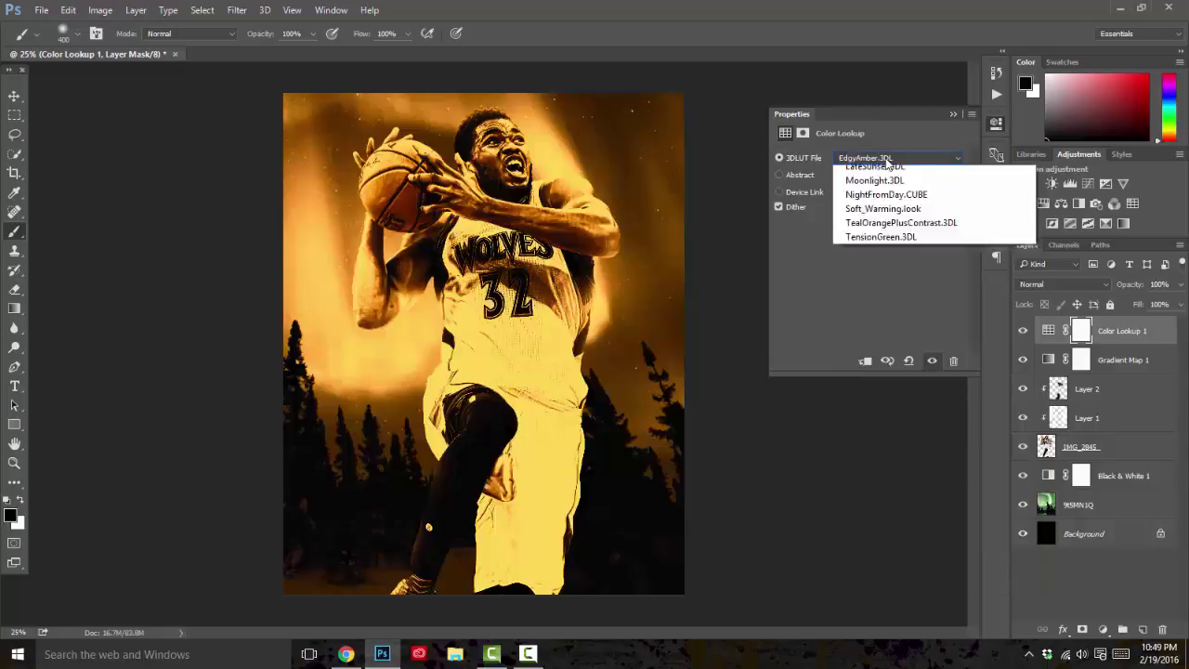
pyautogui.click(899, 158)
pyautogui.click(915, 357)
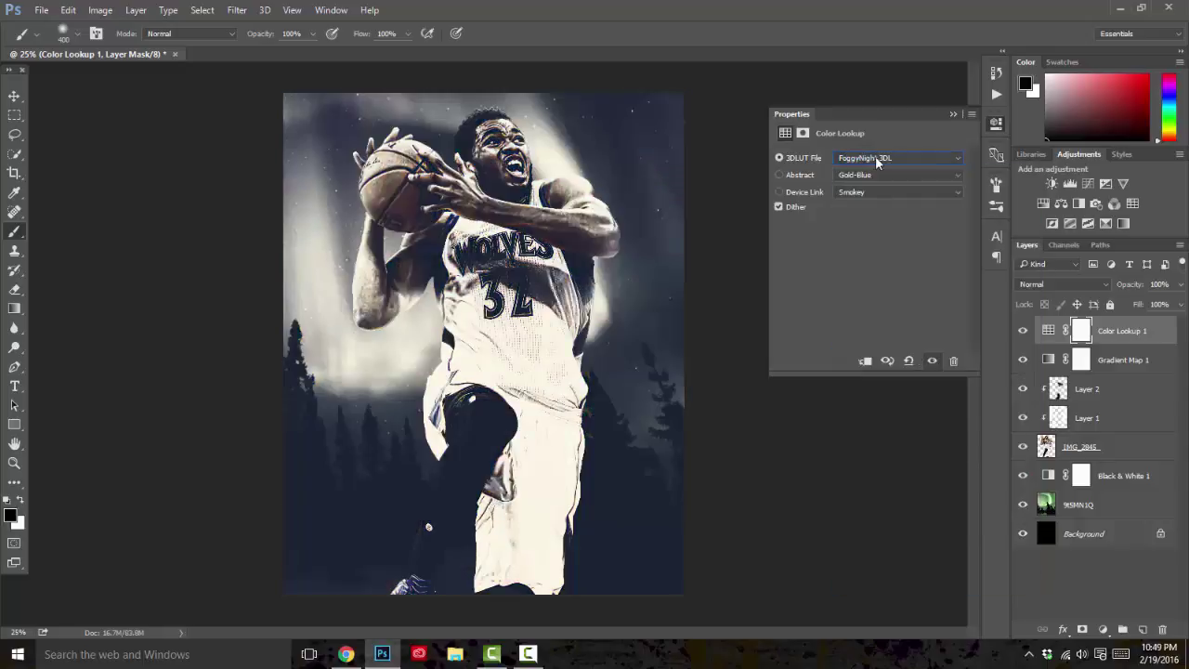
# - Try the 3DLUT files FuturisticBleak, HorrorBlue and Moonlight on the Color Lookup layer
pyautogui.click(875, 158)
pyautogui.click(920, 441)
pyautogui.click(892, 158)
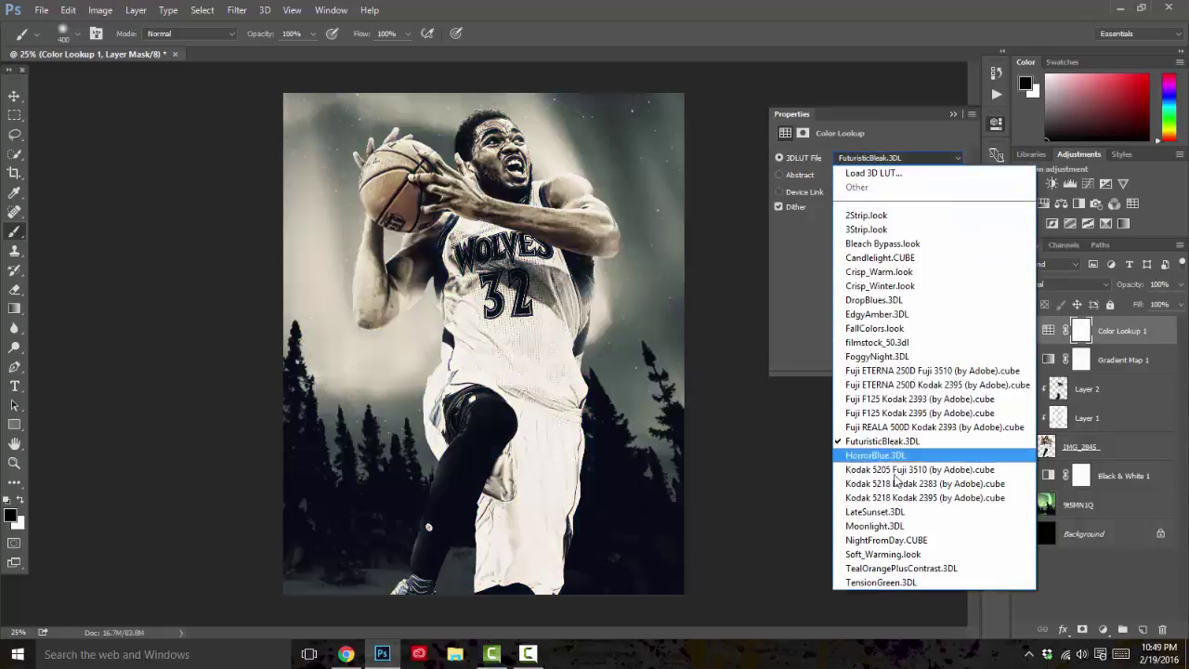
pyautogui.click(875, 455)
pyautogui.click(870, 158)
pyautogui.click(873, 526)
# - Try the 3DLUT files Soft_Warming, TealOrangePlusContrast and TensionGreen on the Color Lookup layer
pyautogui.click(883, 158)
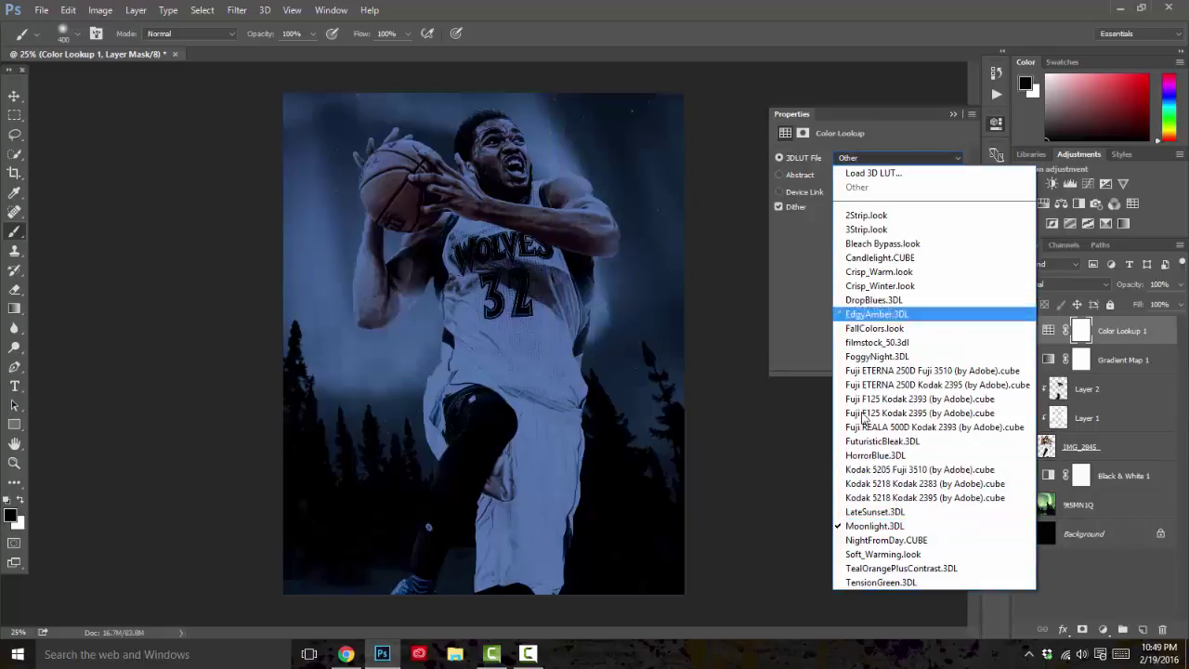
pyautogui.click(917, 555)
pyautogui.click(899, 158)
pyautogui.click(897, 569)
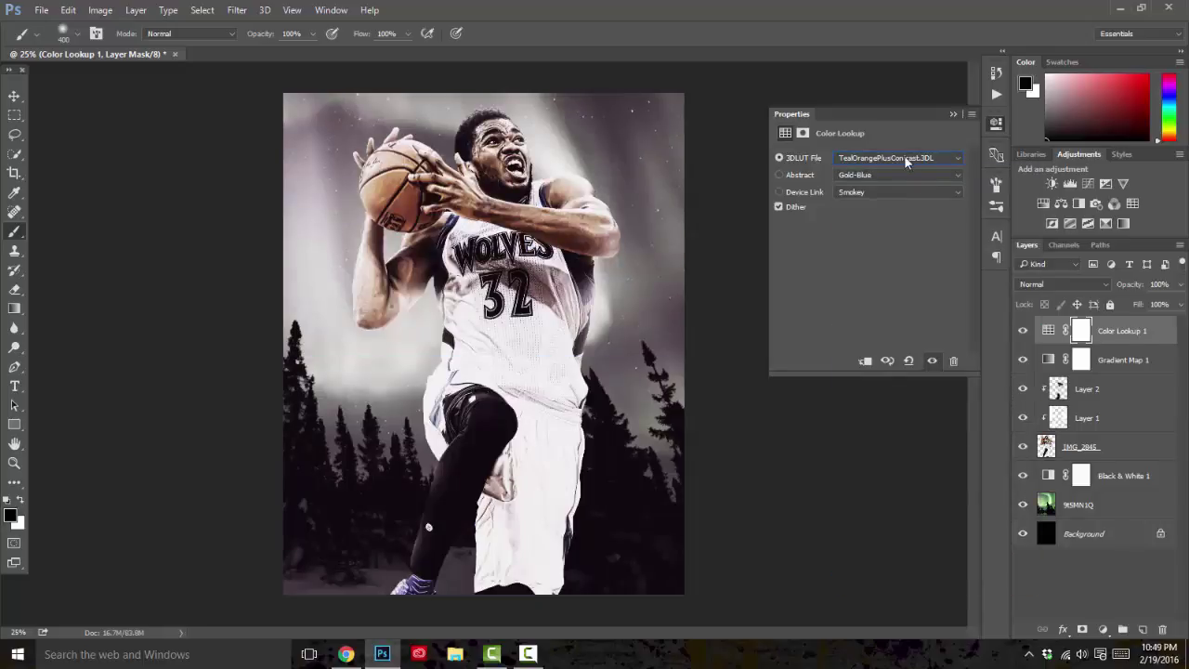
pyautogui.click(905, 156)
pyautogui.click(883, 582)
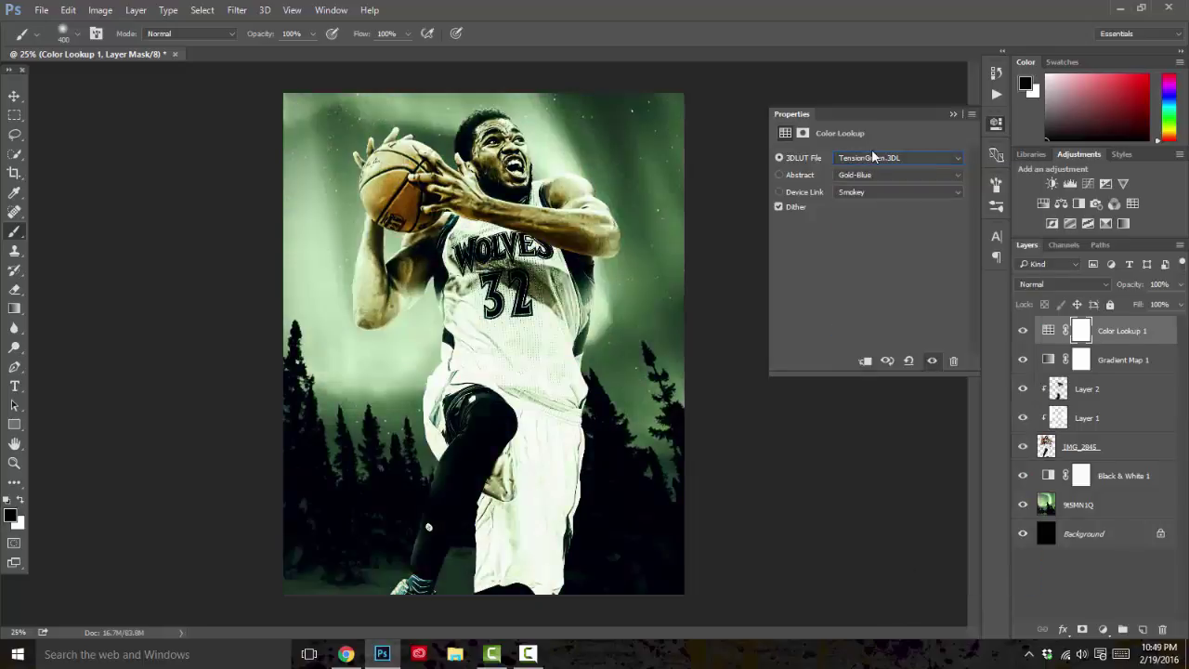
# - Apply the abstract profile Gold-Blue to the Color Lookup layer and hide that layer
pyautogui.click(873, 158)
pyautogui.click(918, 176)
pyautogui.click(917, 177)
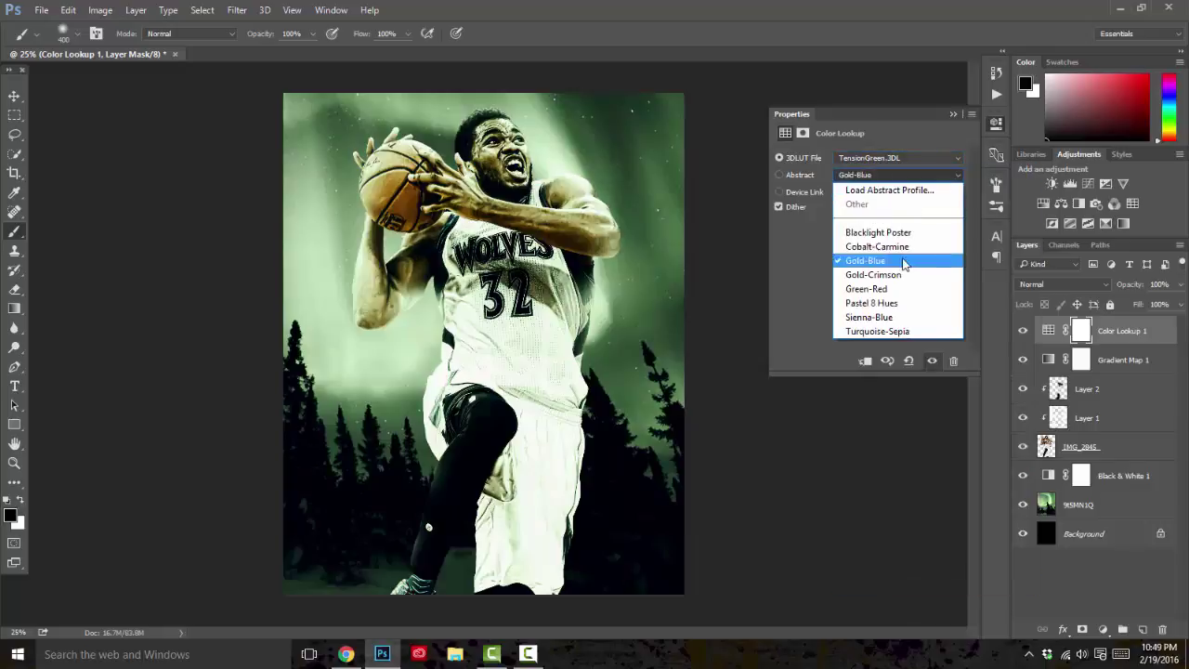
pyautogui.click(903, 261)
pyautogui.click(890, 192)
pyautogui.click(894, 293)
pyautogui.click(879, 175)
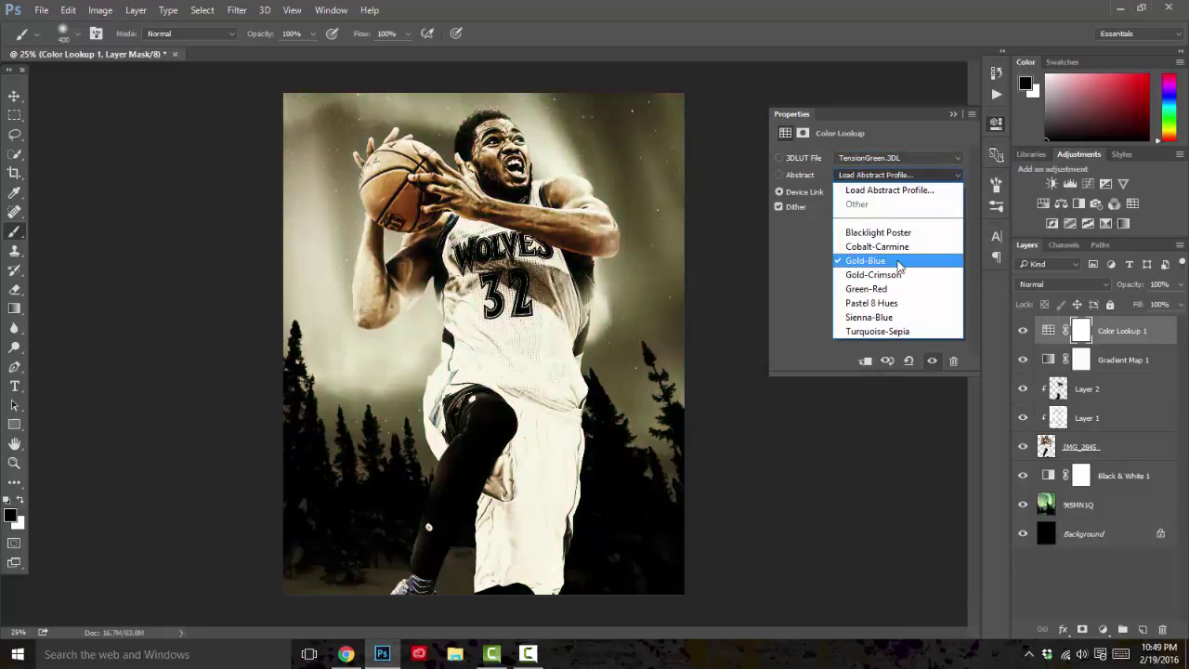
pyautogui.click(898, 262)
pyautogui.click(955, 113)
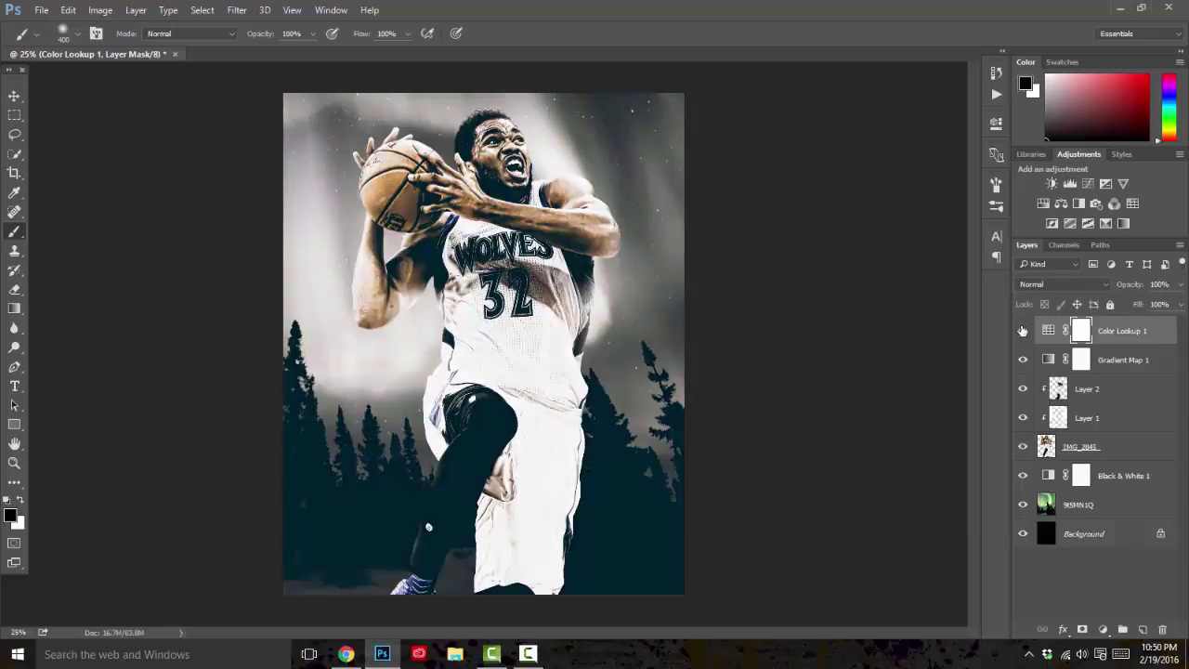
pyautogui.click(1023, 332)
pyautogui.click(1124, 388)
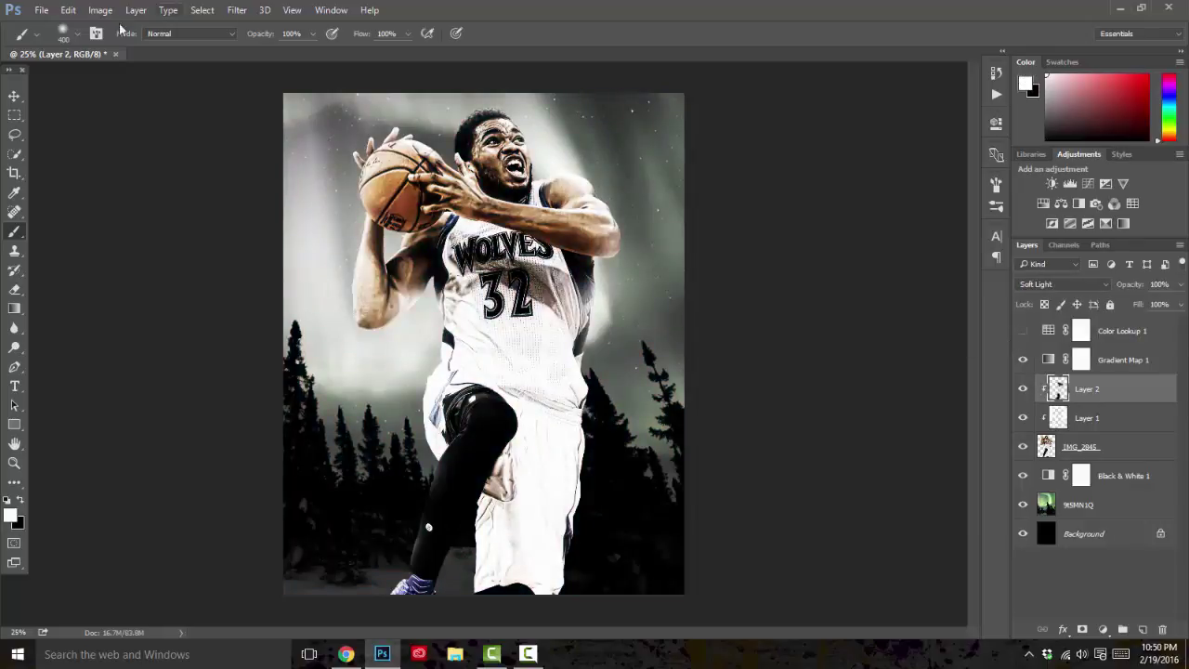
pyautogui.click(42, 11)
pyautogui.click(151, 284)
pyautogui.doubleClick(175, 231)
pyautogui.moveTo(557, 295); pyautogui.dragTo(560, 180)
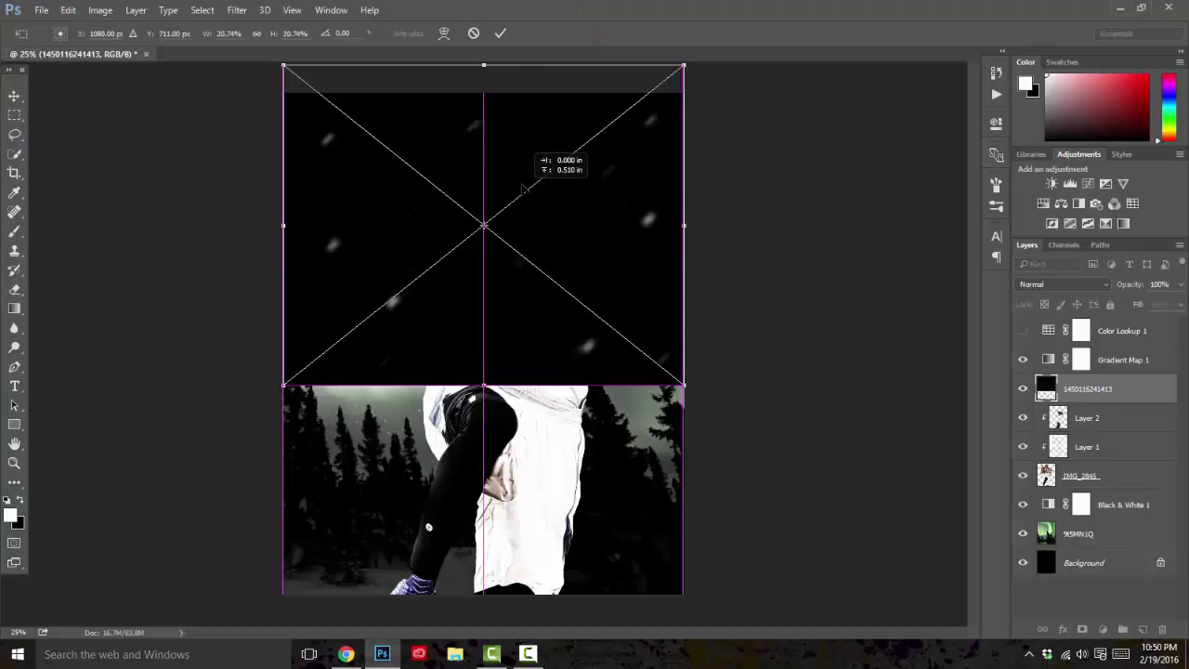
pyautogui.click(500, 32)
# - Set the placed snow layer's blend mode to Screen and rasterize it
pyautogui.click(1064, 284)
pyautogui.click(1060, 397)
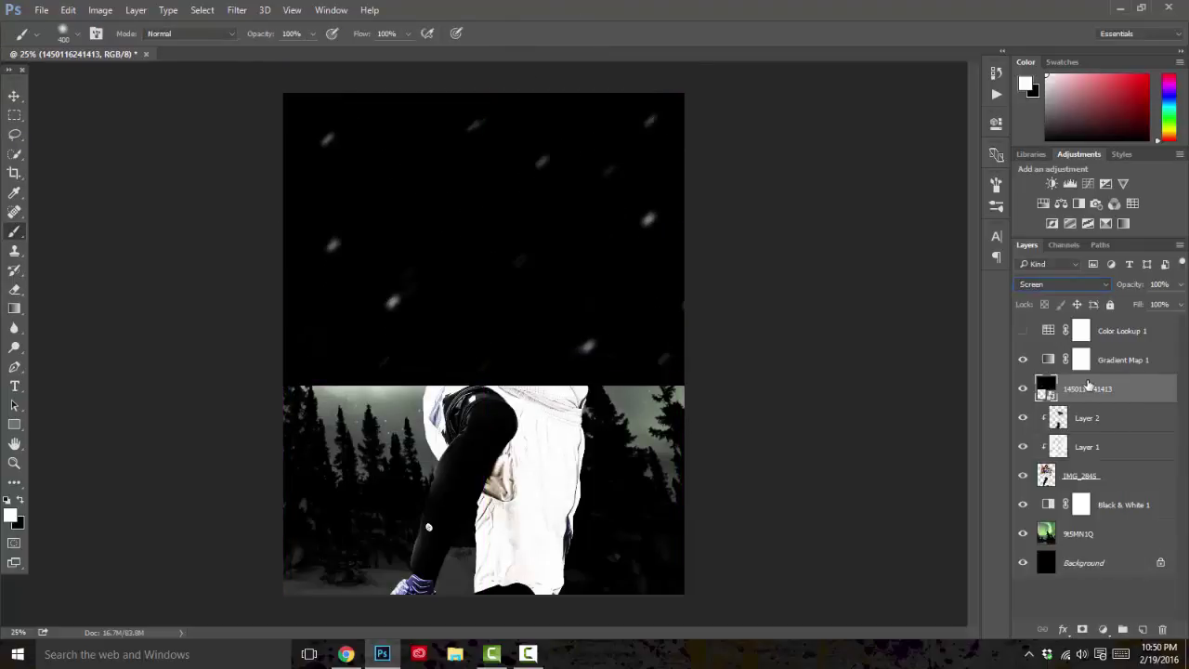
pyautogui.rightClick(1089, 389)
pyautogui.click(883, 335)
# - Spread two copies of the snow layer over the rest of the canvas and merge the three snow layers
pyautogui.click(14, 96)
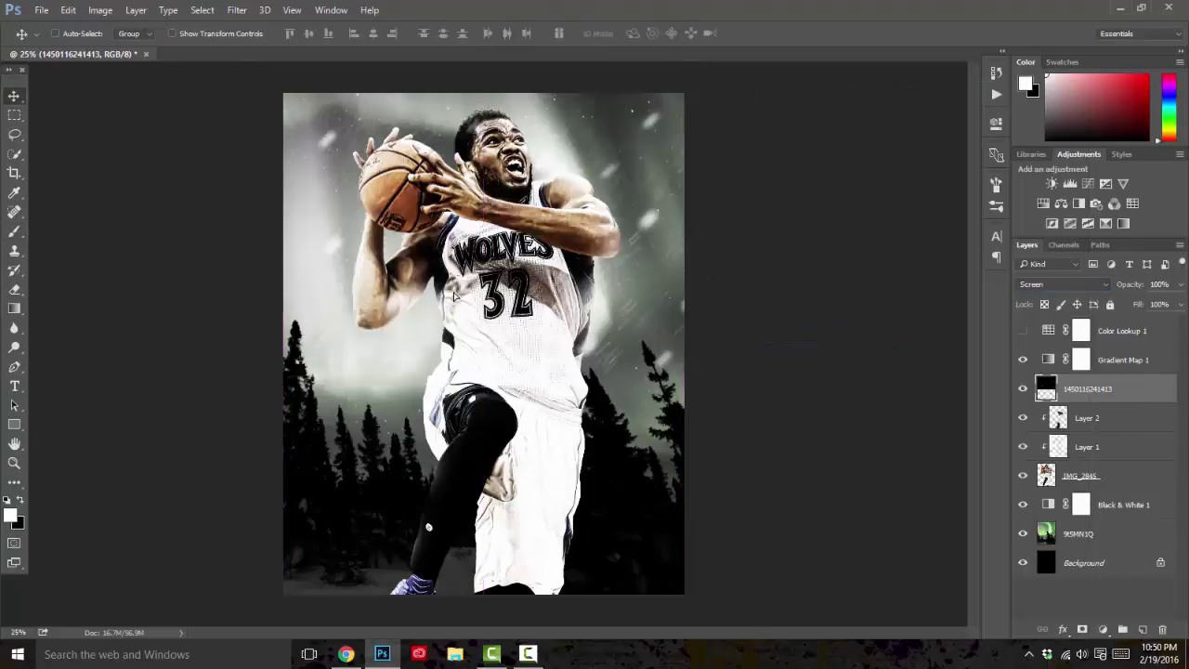
pyautogui.moveTo(552, 342); pyautogui.dragTo(616, 358)
pyautogui.keyDown('shift'); pyautogui.click(1119, 455); pyautogui.keyUp('shift')
pyautogui.rightClick(1119, 456)
pyautogui.click(901, 496)
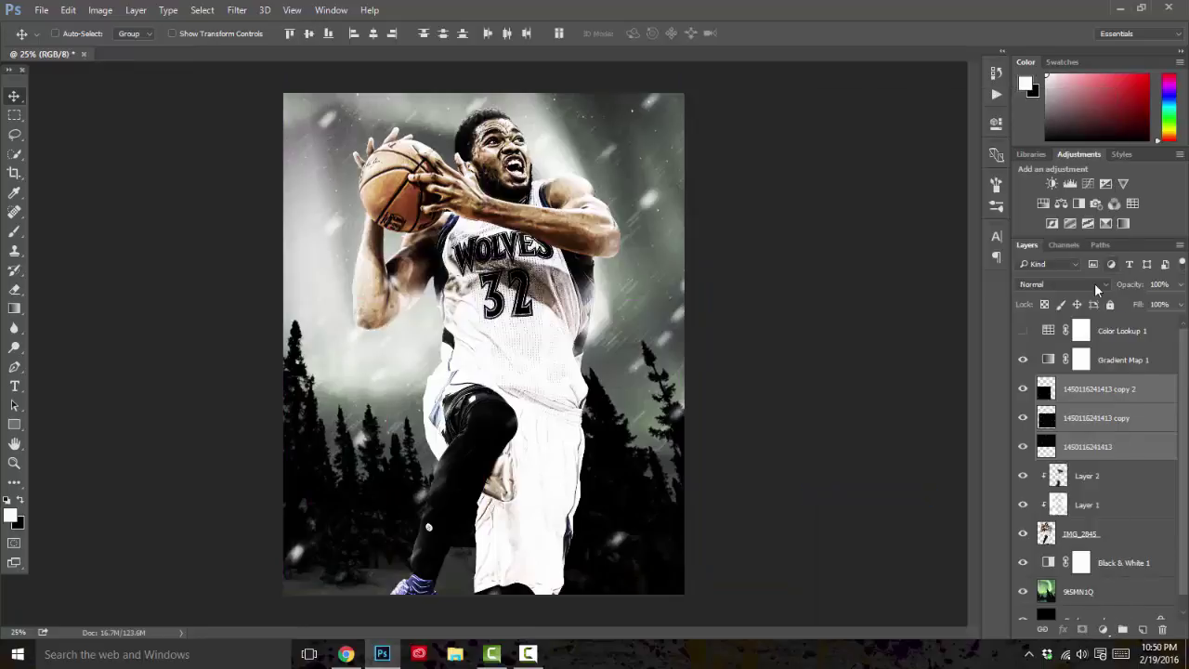
# - Set the merged snow layer's blend mode to Screen and duplicate it to intensify the snow
pyautogui.click(1095, 284)
pyautogui.click(1098, 387)
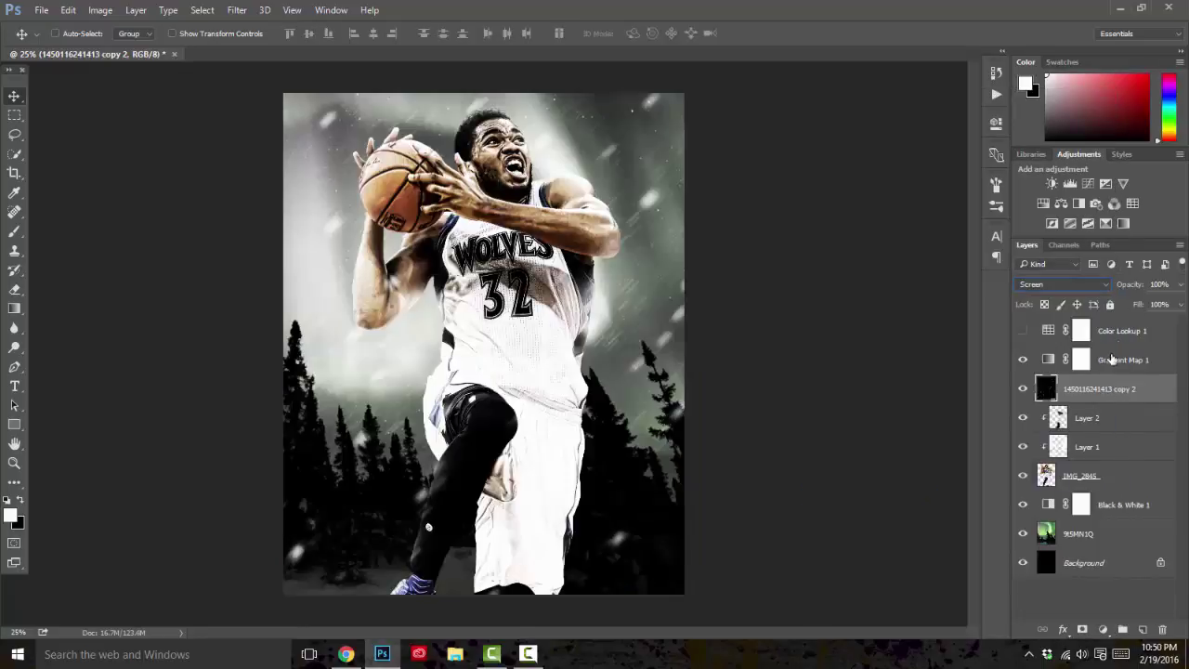
pyautogui.hotkey('ctrl', 'j')
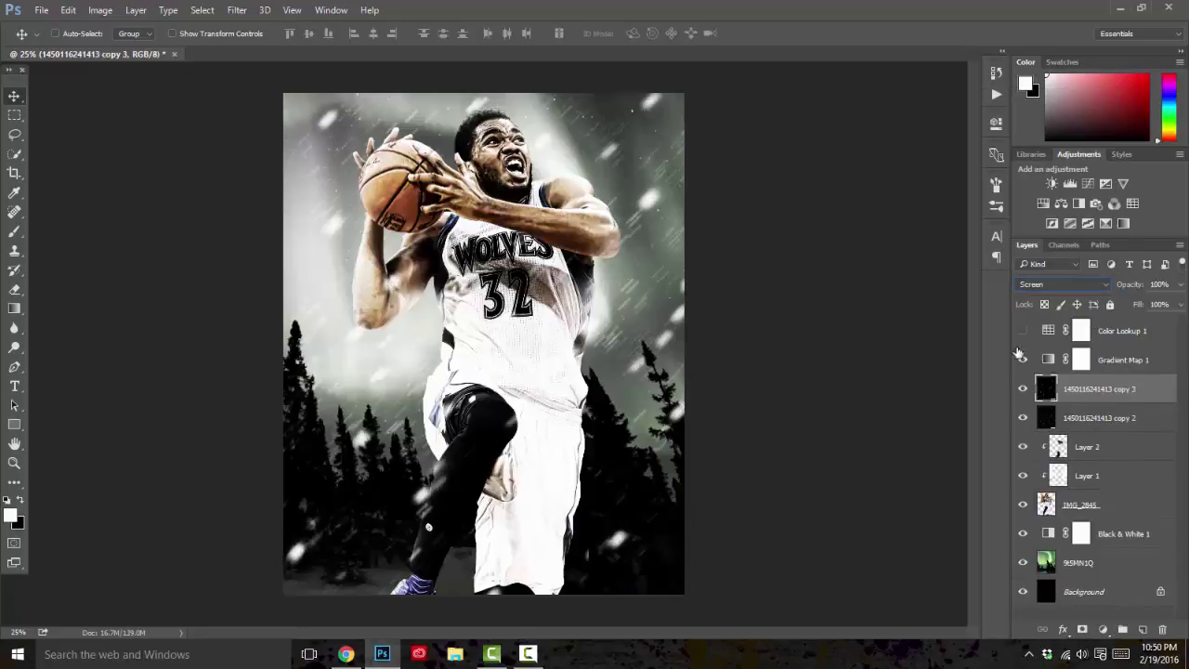
# - Place the embedded image particle3 from the Downloads folder above the snow layers and rasterize it
pyautogui.click(41, 10)
pyautogui.click(60, 279)
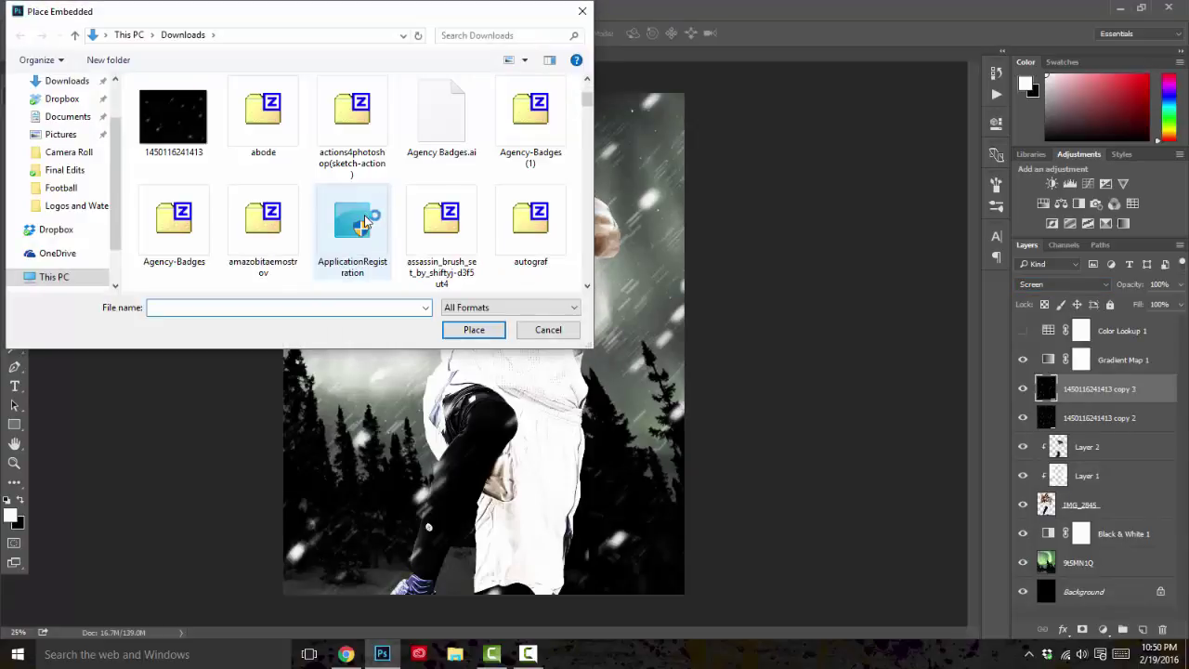
pyautogui.scroll(-15, 365, 221)
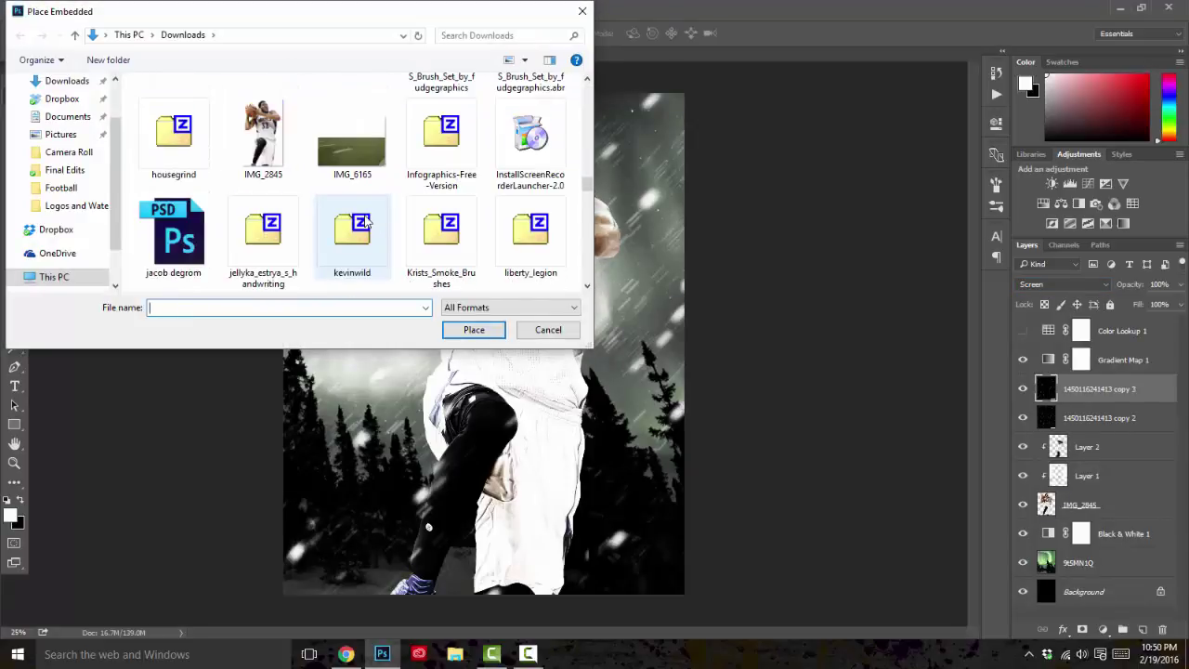
pyautogui.scroll(-8, 365, 221)
pyautogui.scroll(1, 365, 222)
pyautogui.doubleClick(556, 123)
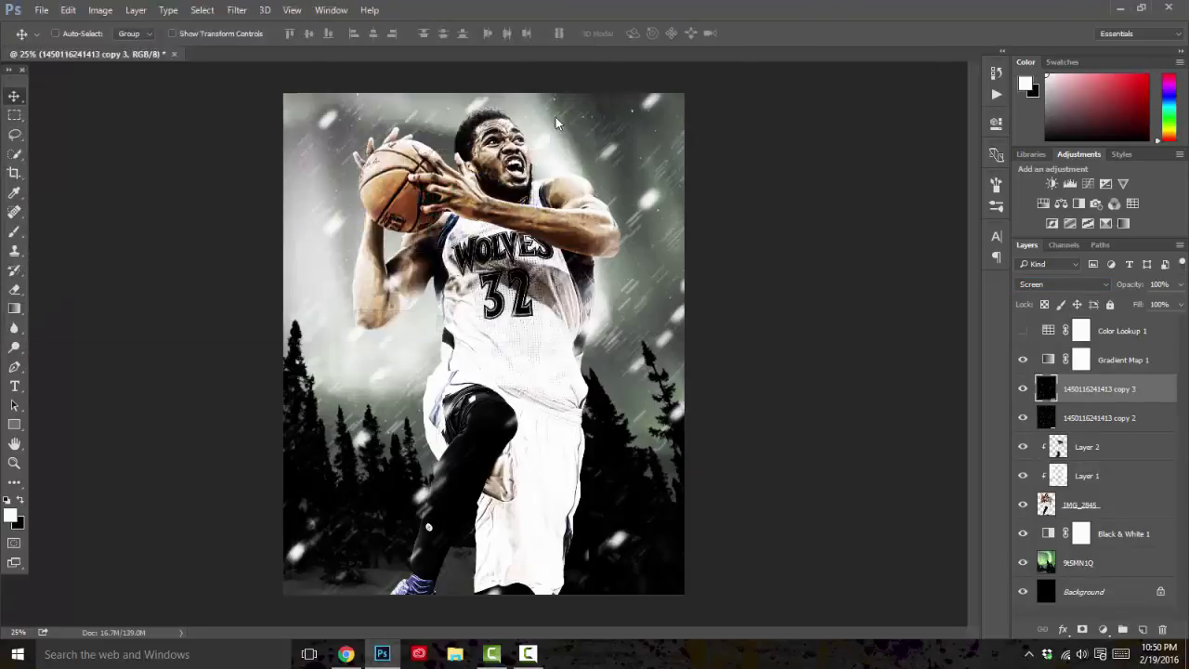
pyautogui.click(496, 33)
pyautogui.rightClick(1078, 389)
pyautogui.click(790, 336)
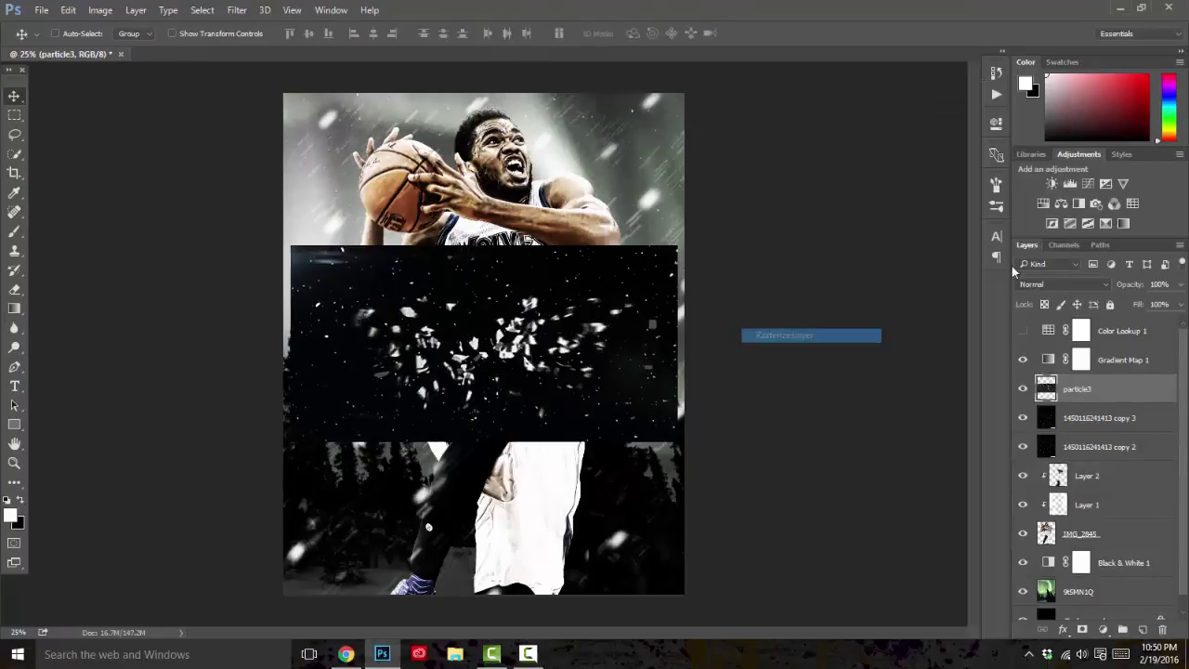
# - Set the particle3 layer to Screen, move it up over the player's torso and scale it to the canvas width
pyautogui.click(1059, 283)
pyautogui.click(1050, 379)
pyautogui.moveTo(546, 361); pyautogui.dragTo(615, 291)
pyautogui.hotkey('ctrl', 't')
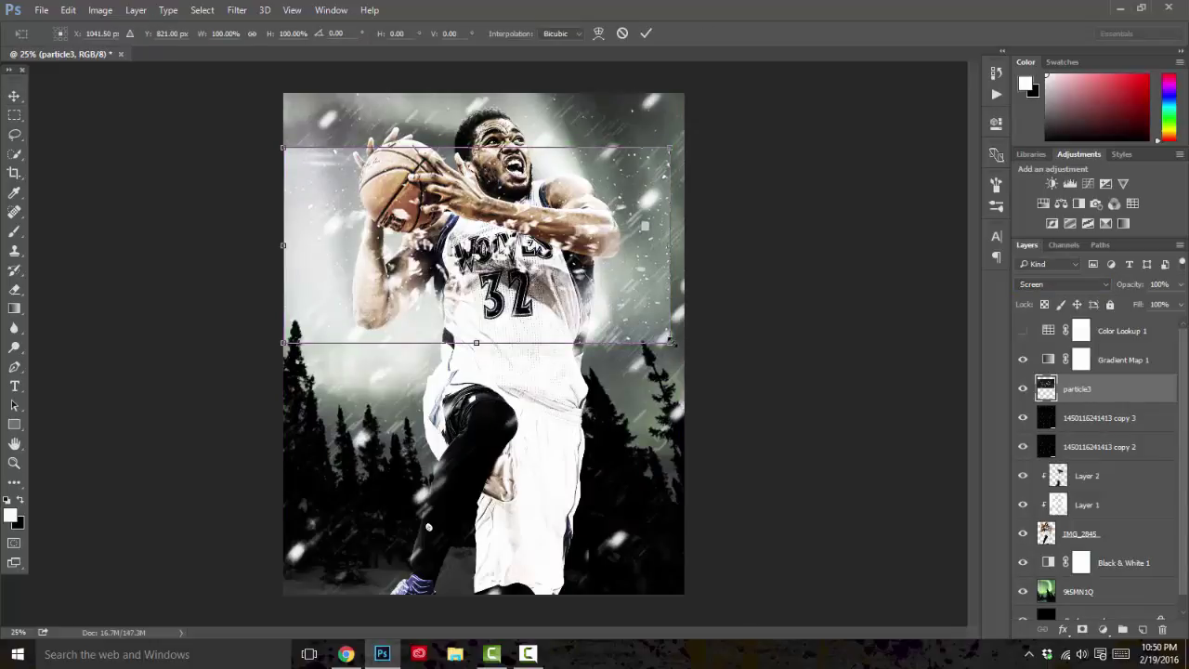
pyautogui.moveTo(670, 344); pyautogui.dragTo(685, 350)
pyautogui.press('Return')
# - Erase the hard edges of the particle3 layer with a soft 500 px eraser
pyautogui.rightClick(1084, 397)
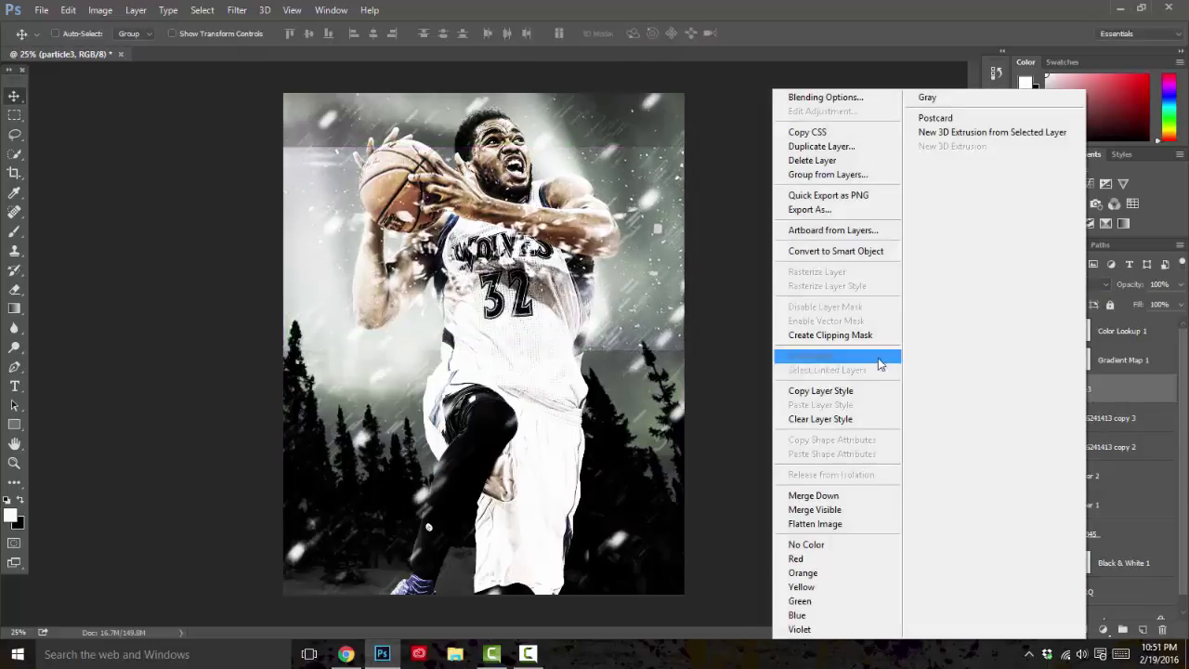
pyautogui.click(666, 355)
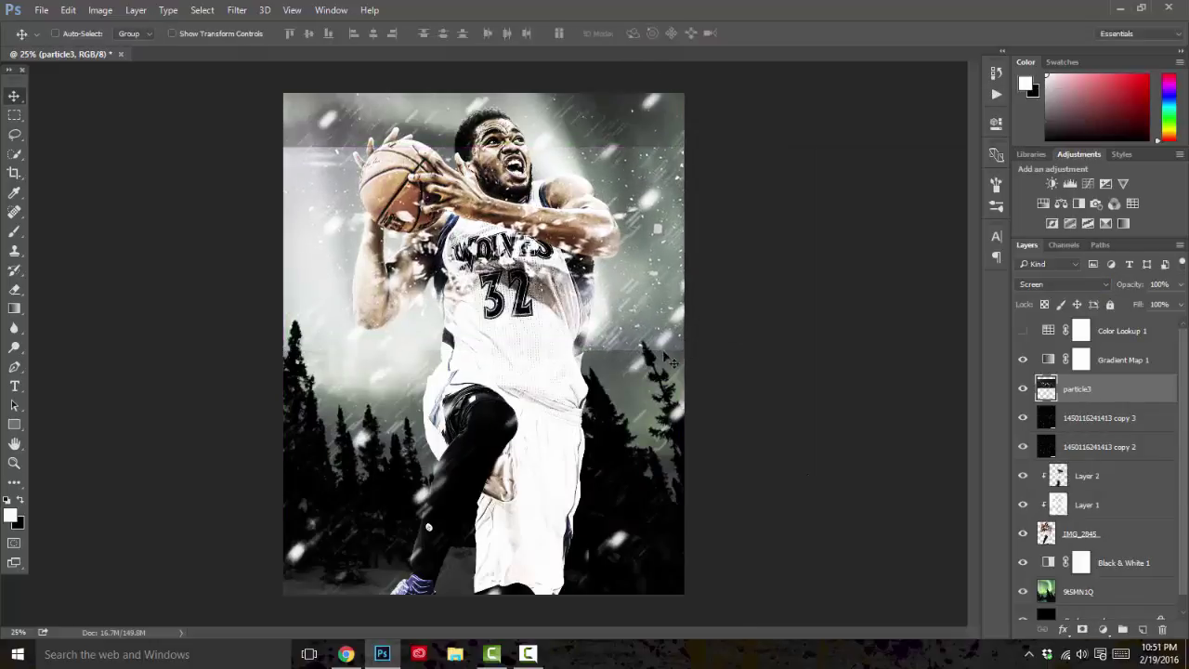
pyautogui.click(15, 289)
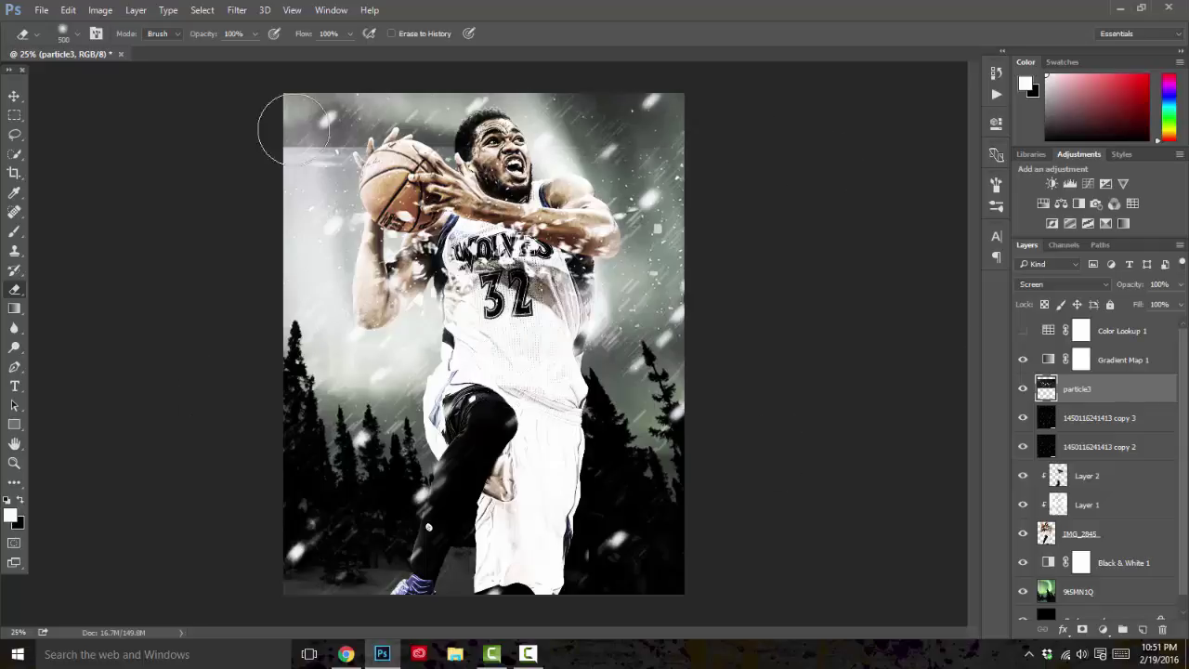
pyautogui.moveTo(293, 130)
pyautogui.mouseDown()
pyautogui.moveTo(192, 138)
pyautogui.moveTo(501, 163)
pyautogui.mouseUp()
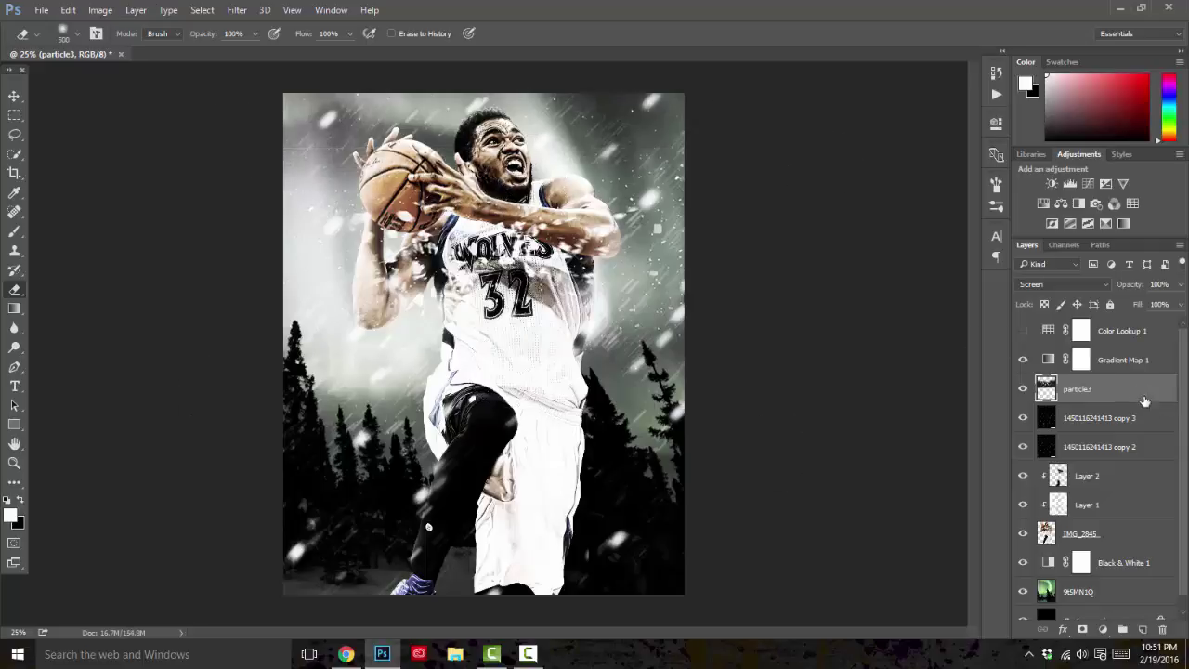
# - Apply a Motion Blur with an angle of 0° to the particle3 layer
pyautogui.click(237, 9)
pyautogui.moveTo(246, 172)
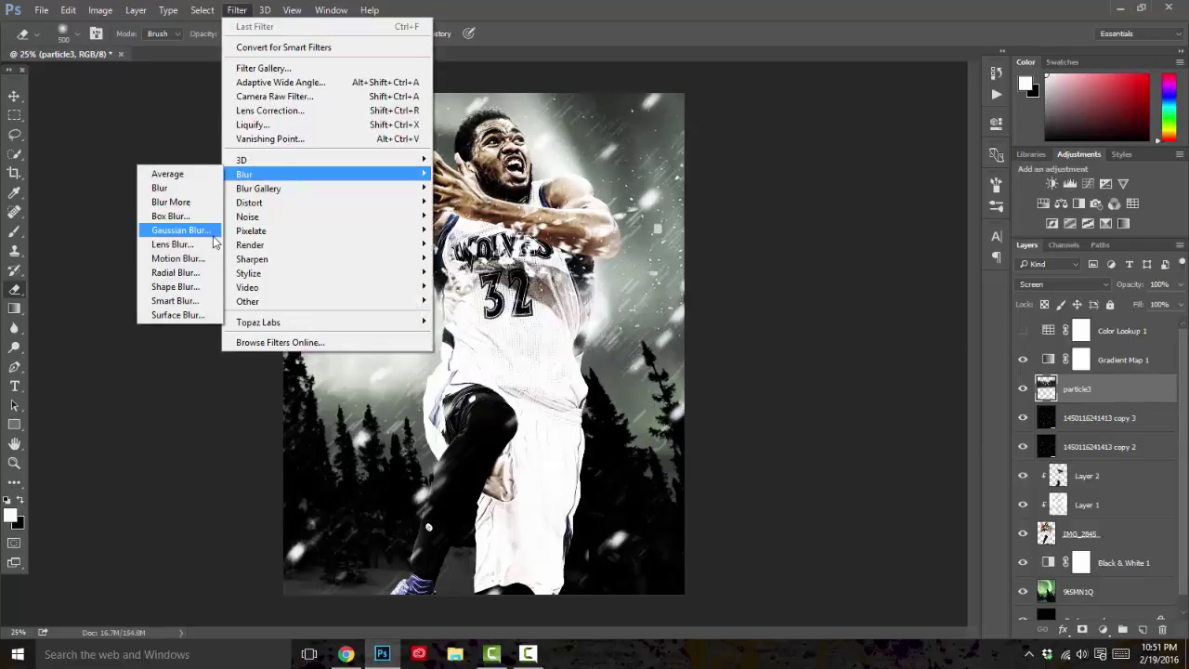
pyautogui.click(186, 260)
pyautogui.press('Tab')
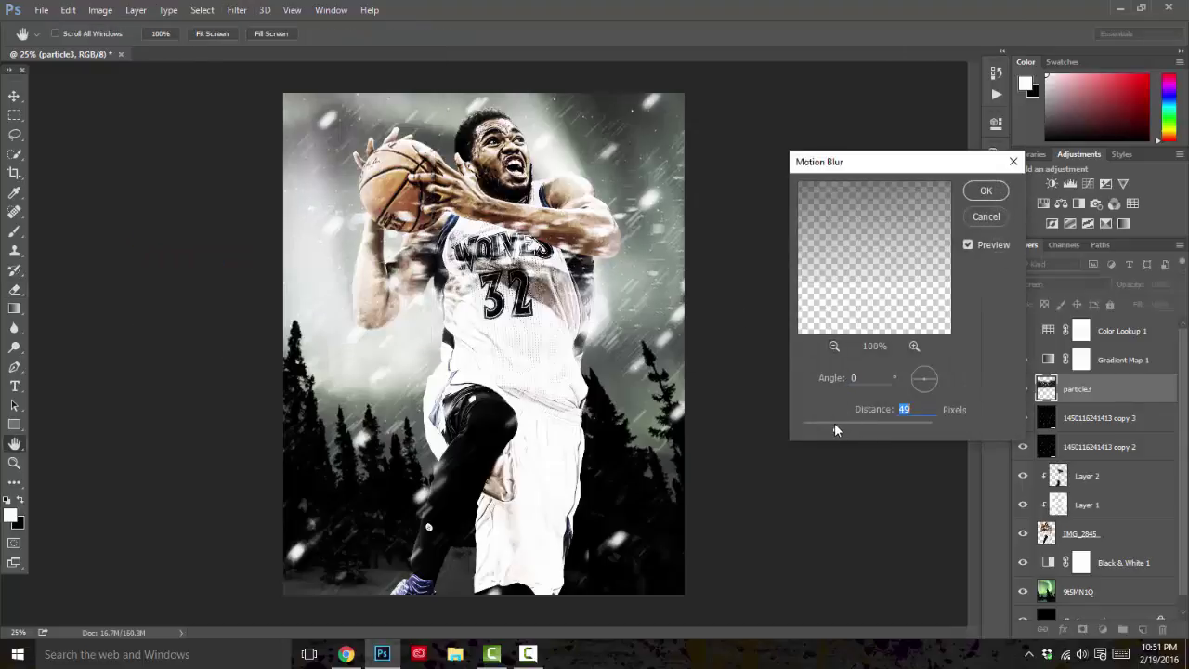
pyautogui.press('Up')
pyautogui.press('Up')
pyautogui.press('Up')
pyautogui.click(985, 191)
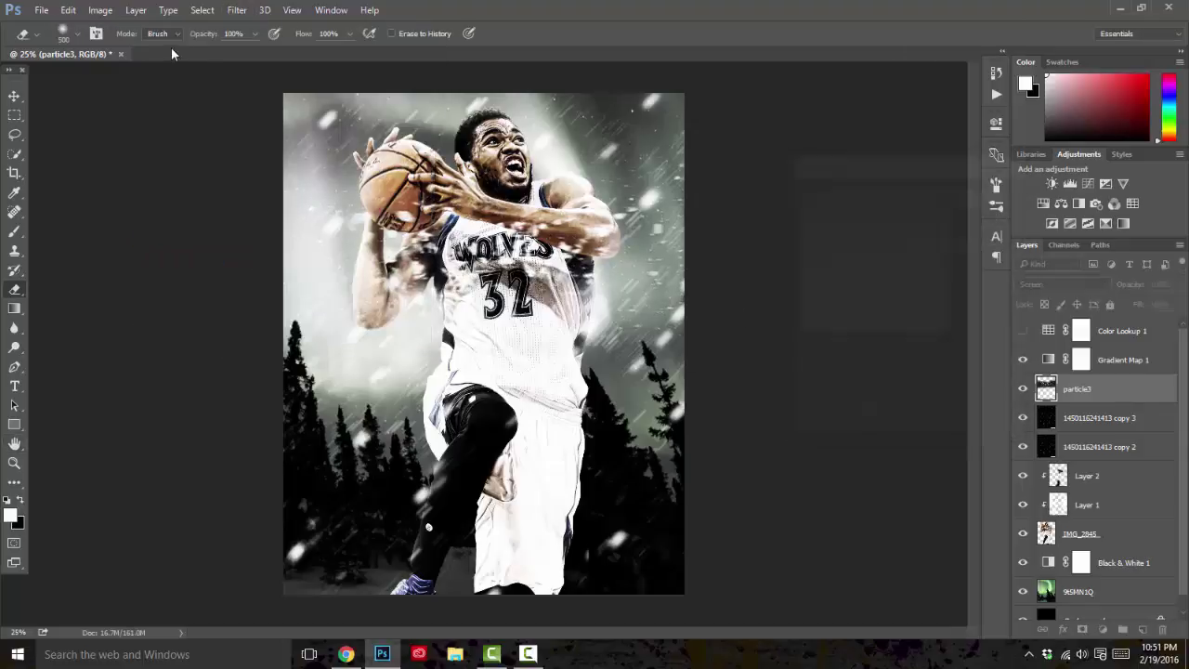
# - Place the embedded image smoke11 from the Downloads folder above the particle3 layer
pyautogui.click(42, 9)
pyautogui.click(169, 281)
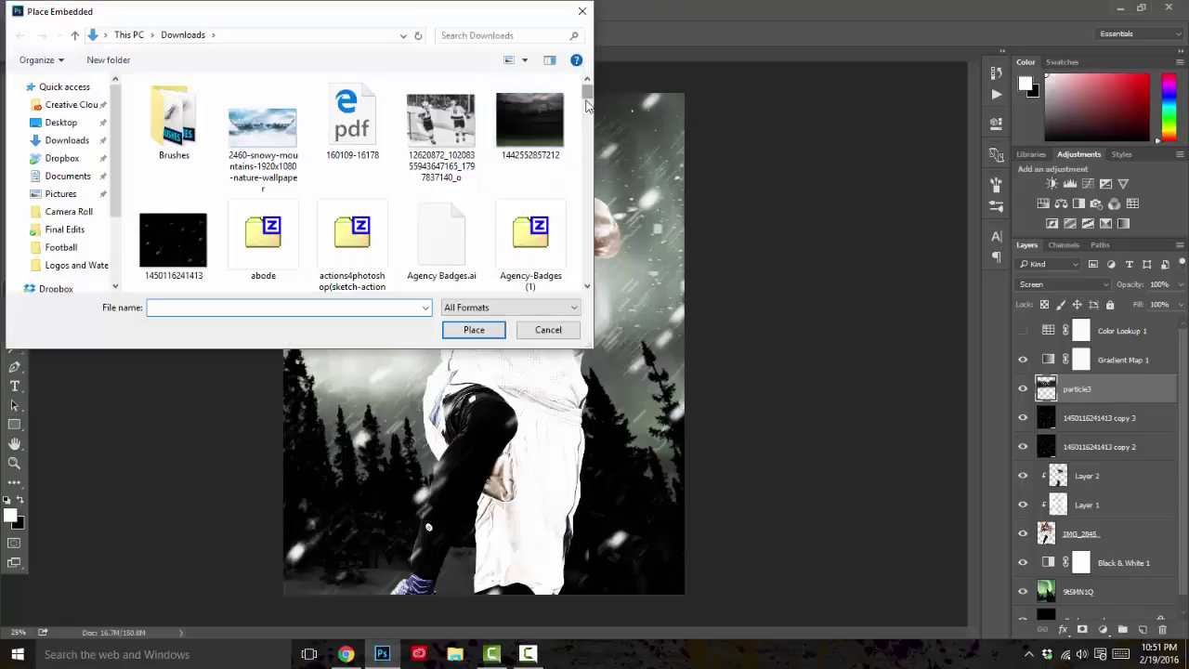
pyautogui.moveTo(586, 95); pyautogui.dragTo(588, 253)
pyautogui.doubleClick(351, 112)
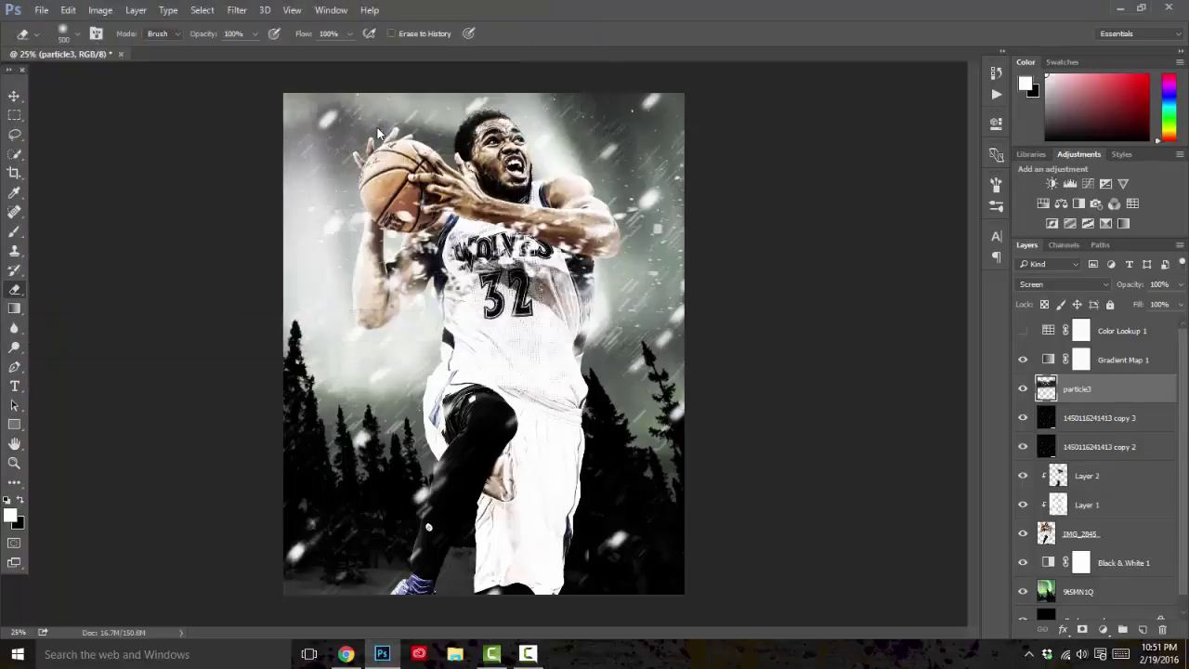
pyautogui.press('Return')
# - Set the smoke11 layer's blend mode to Screen and rasterize it
pyautogui.click(1062, 283)
pyautogui.click(1066, 386)
pyautogui.rightClick(1069, 388)
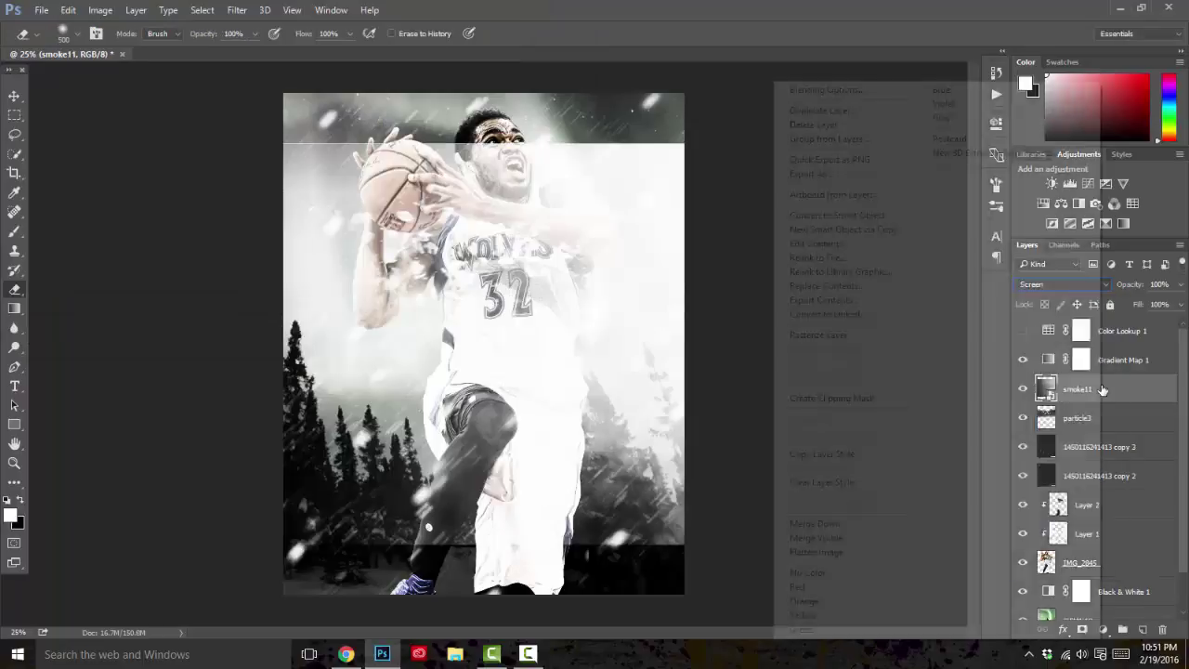
pyautogui.click(826, 336)
# - Rotate the smoke11 layer 180° and stretch it to cover the full height of the canvas
pyautogui.click(17, 97)
pyautogui.moveTo(431, 316); pyautogui.dragTo(431, 265)
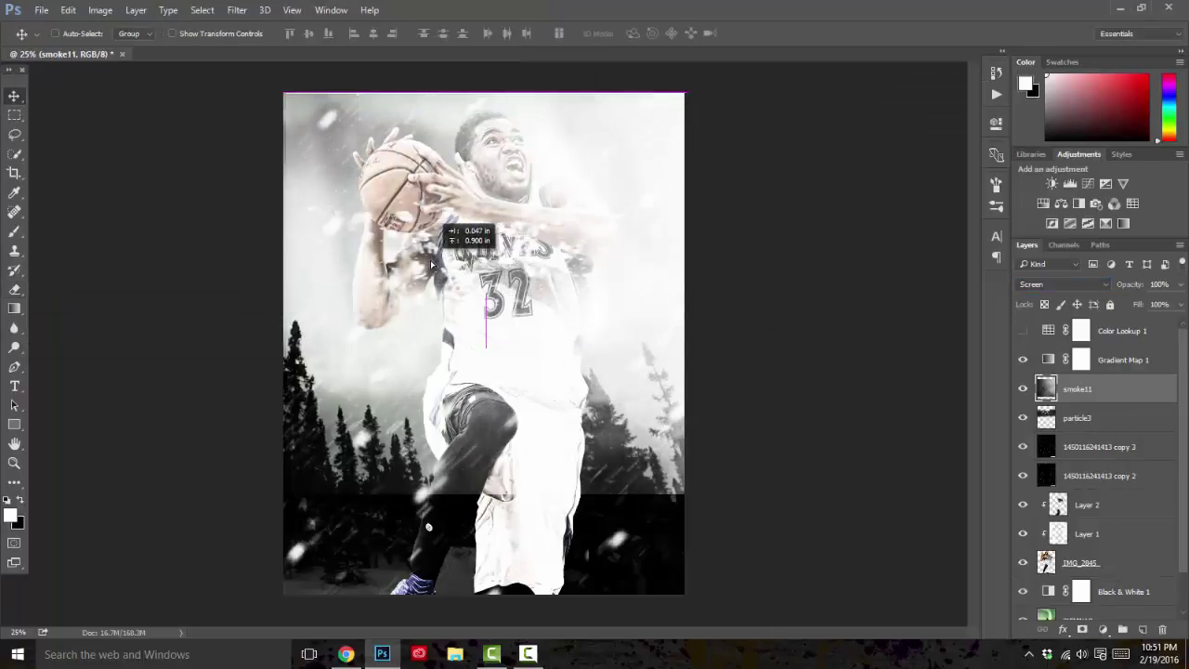
pyautogui.hotkey('ctrl', 't')
pyautogui.moveTo(775, 257); pyautogui.dragTo(278, 367)
pyautogui.moveTo(446, 316); pyautogui.dragTo(452, 409)
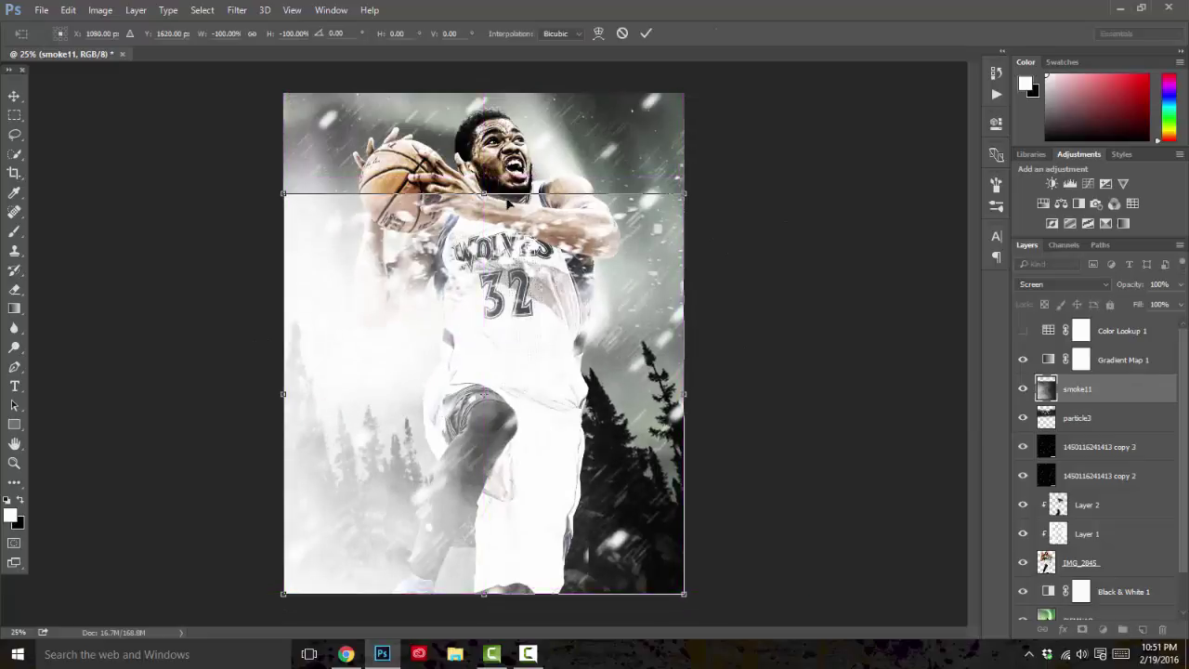
pyautogui.moveTo(484, 194); pyautogui.dragTo(489, 95)
pyautogui.click(646, 33)
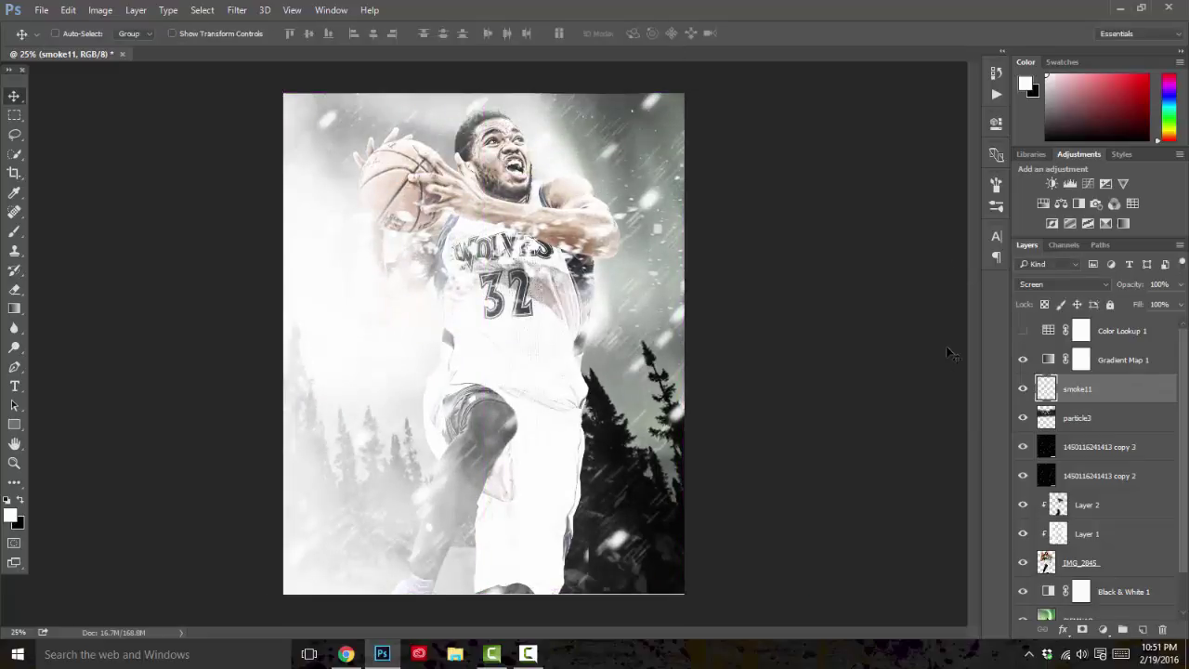
pyautogui.click(1024, 388)
pyautogui.click(1024, 389)
pyautogui.hotkey('ctrl', 't')
pyautogui.moveTo(781, 236); pyautogui.dragTo(292, 424)
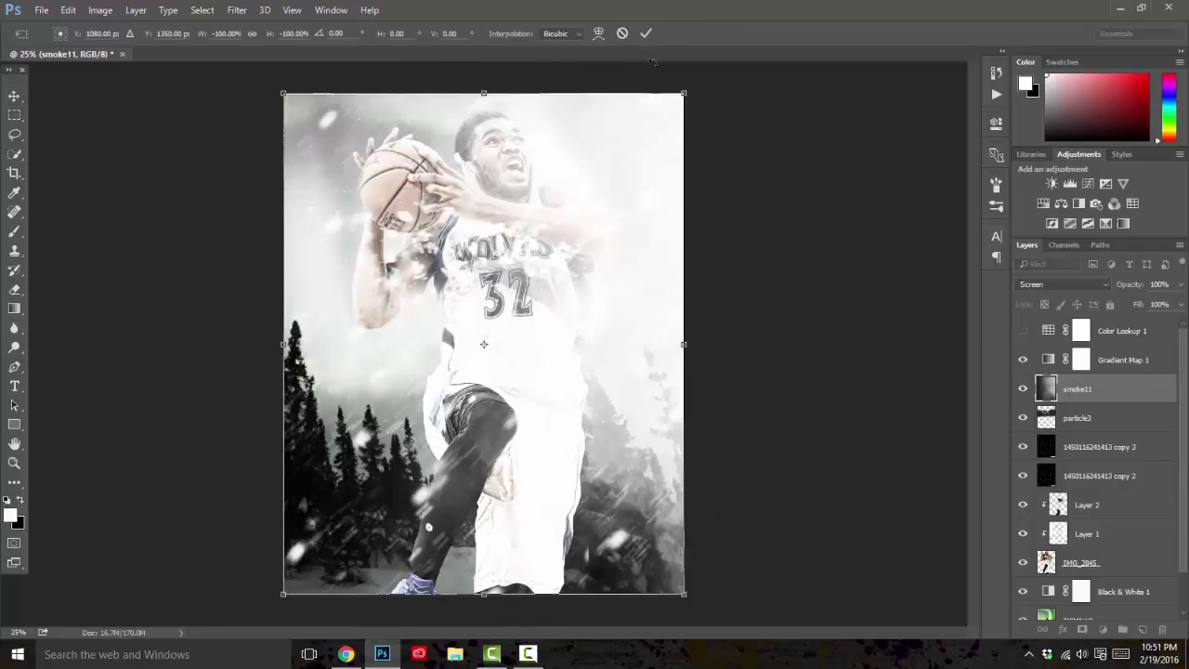
pyautogui.press('Escape')
# - Add a reversed black-to-white Gradient Map above Gradient Map 1 and set its blend mode to Soft Light
pyautogui.click(1022, 332)
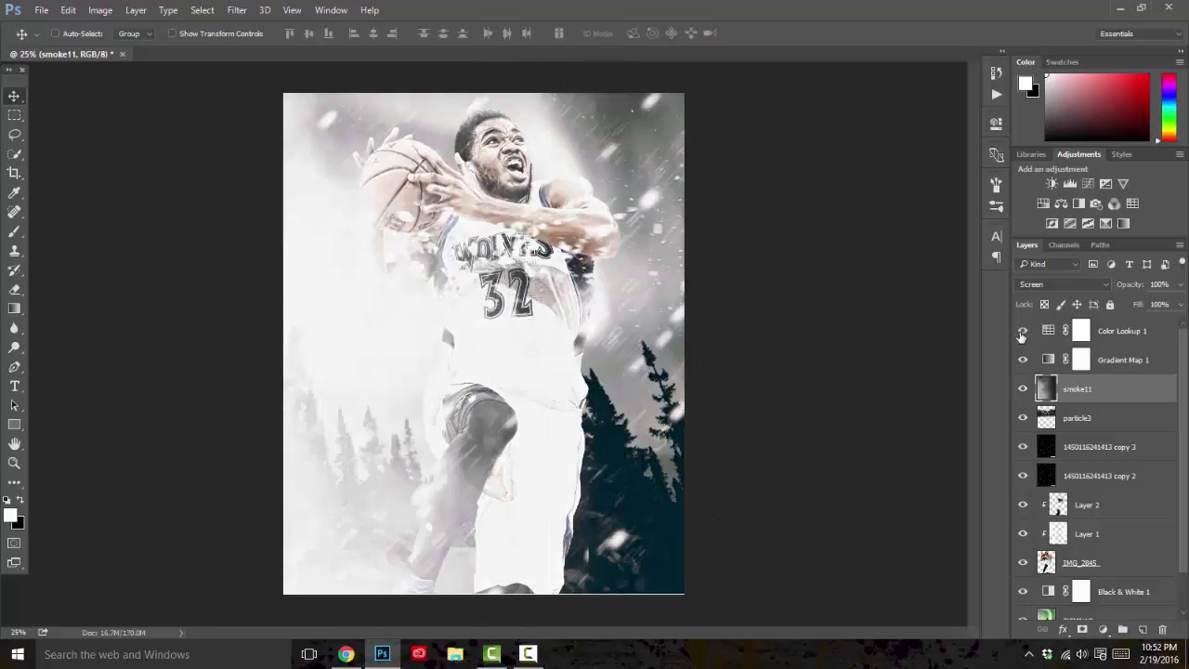
pyautogui.click(1080, 360)
pyautogui.click(1124, 224)
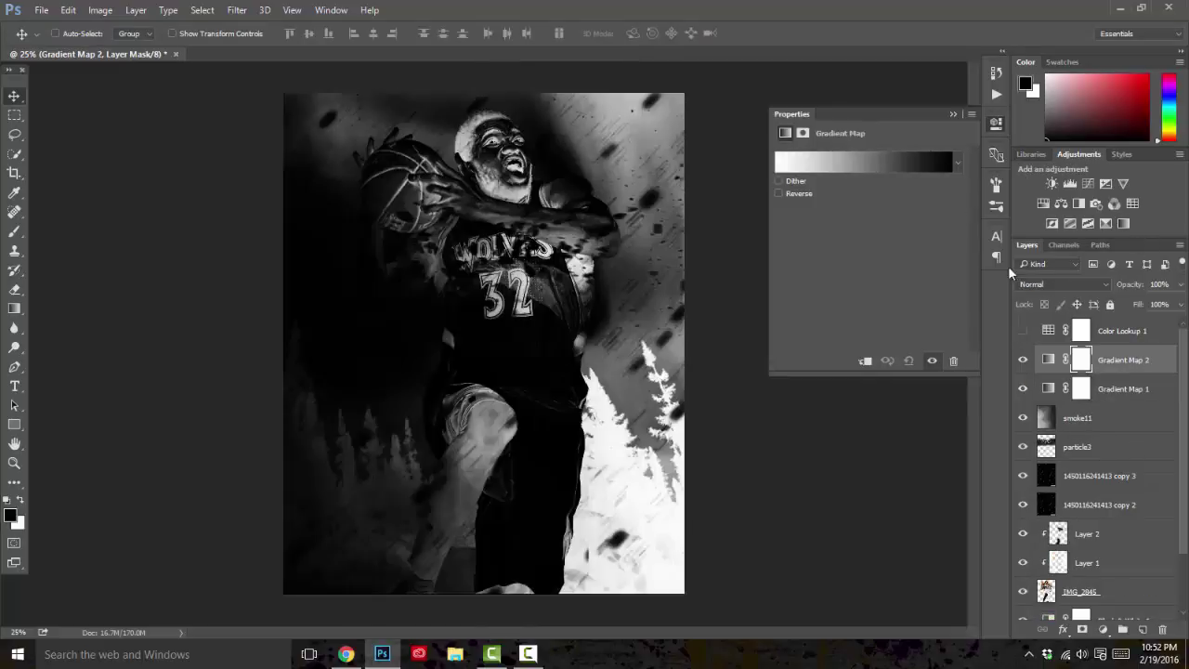
pyautogui.click(779, 193)
pyautogui.click(1062, 283)
pyautogui.click(1060, 416)
pyautogui.click(1023, 362)
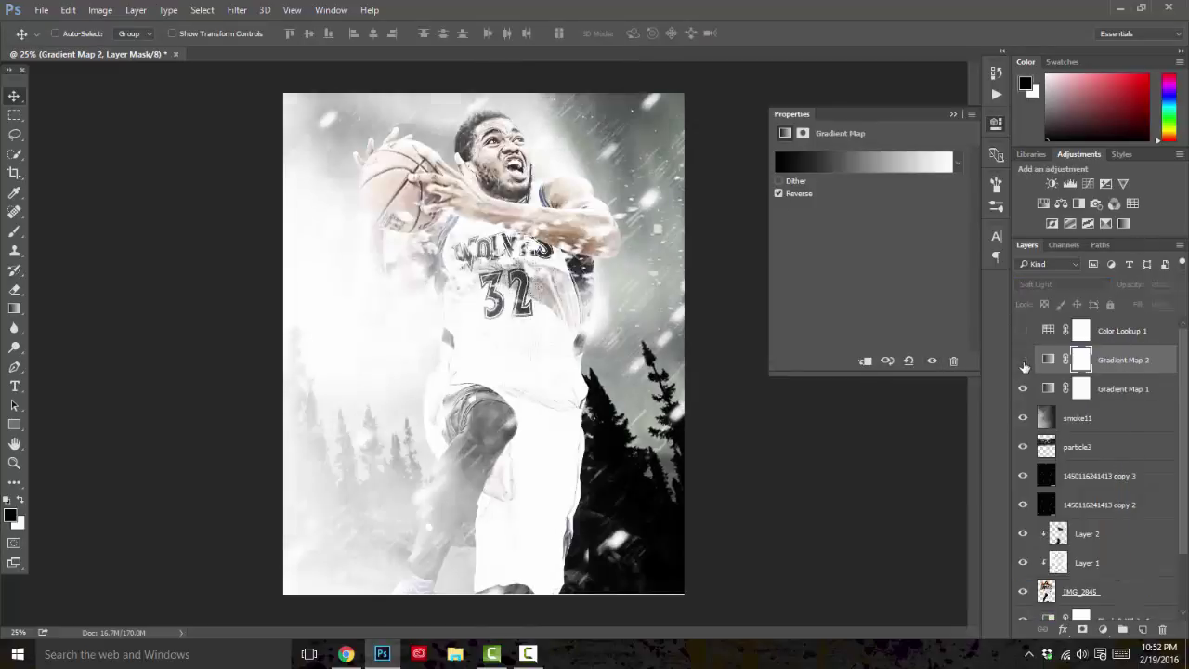
pyautogui.click(1023, 362)
# - Try a Photo Filter adjustment with cooling filters above Gradient Map 2, and delete it
pyautogui.click(1095, 203)
pyautogui.click(888, 158)
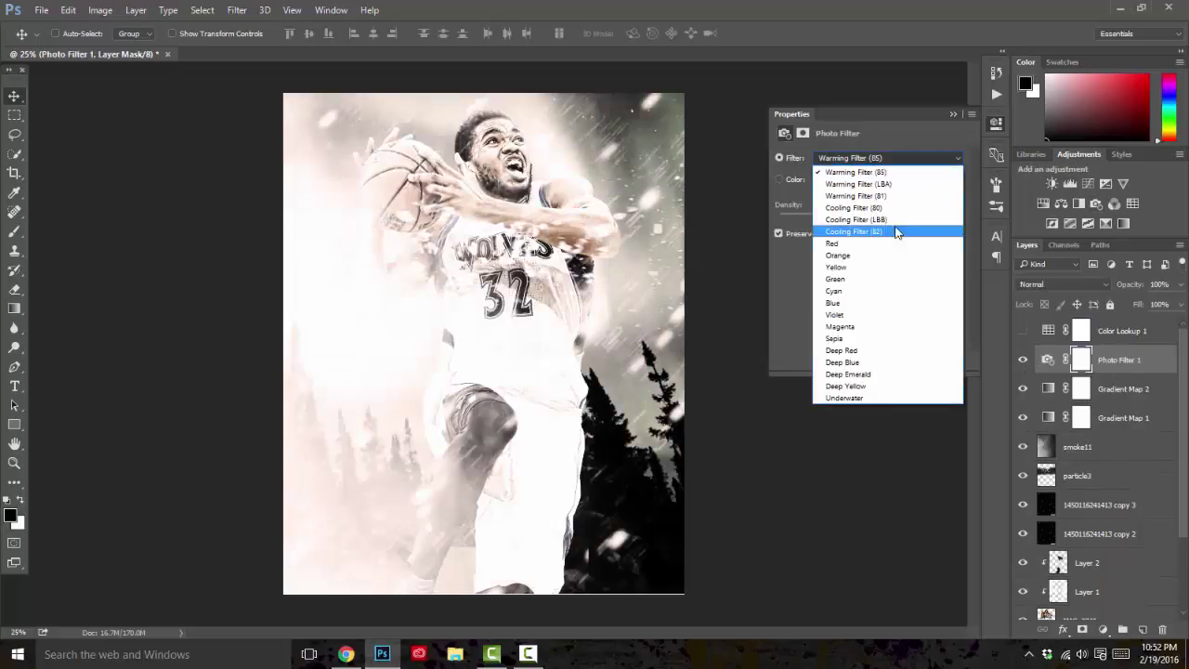
pyautogui.click(885, 212)
pyautogui.click(881, 163)
pyautogui.click(885, 300)
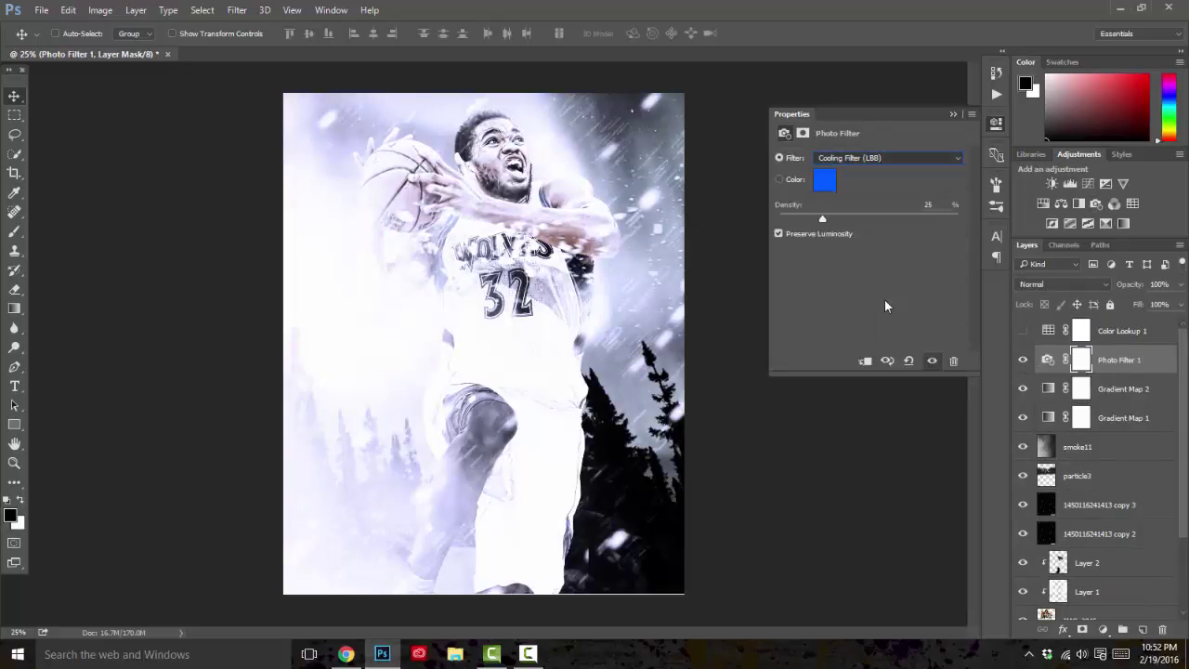
pyautogui.rightClick(1104, 353)
pyautogui.click(865, 156)
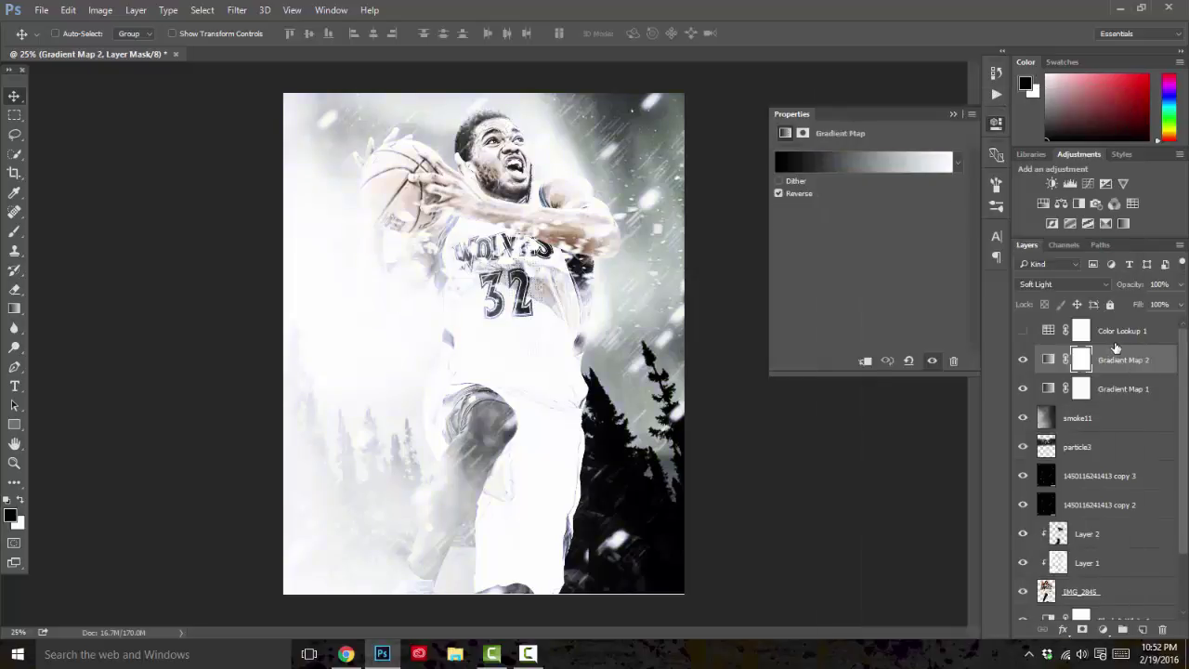
# - Delete the hidden Color Lookup 1 layer and add a fresh Color Lookup adjustment above Gradient Map 2
pyautogui.rightClick(1115, 330)
pyautogui.click(863, 154)
pyautogui.click(1133, 204)
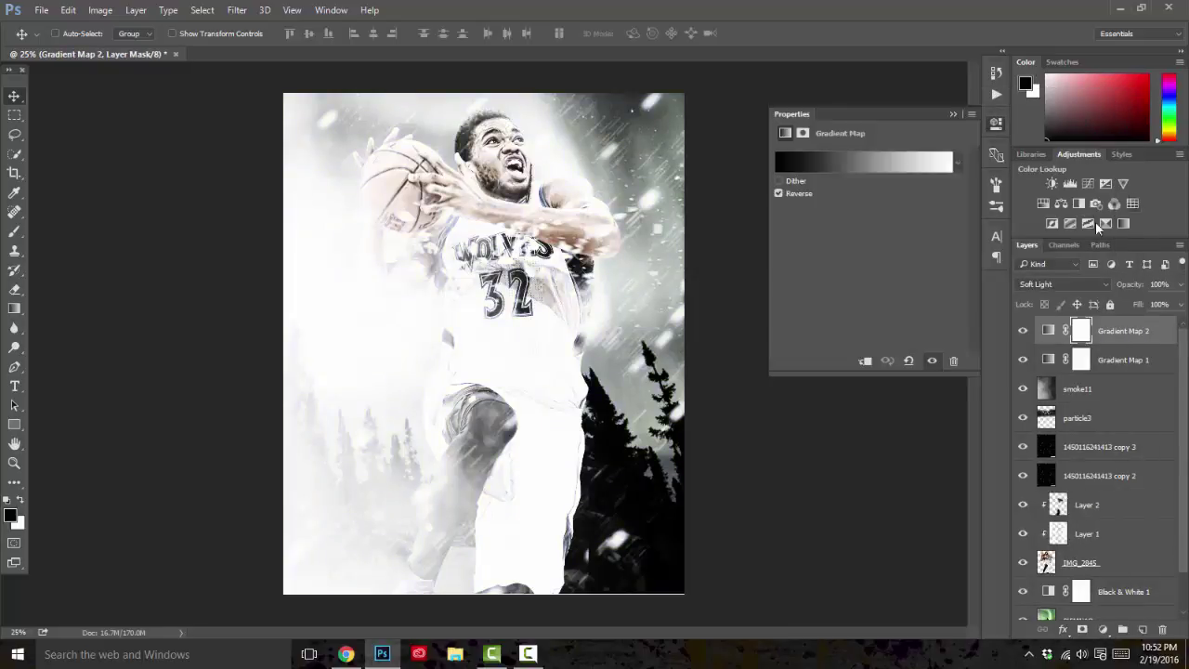
# - Try the Smokey device link and abstract profiles such as Gold-Blue, Green-Red and Sienna-Blue on the Color Lookup layer
pyautogui.click(900, 192)
pyautogui.click(869, 293)
pyautogui.click(877, 174)
pyautogui.click(865, 260)
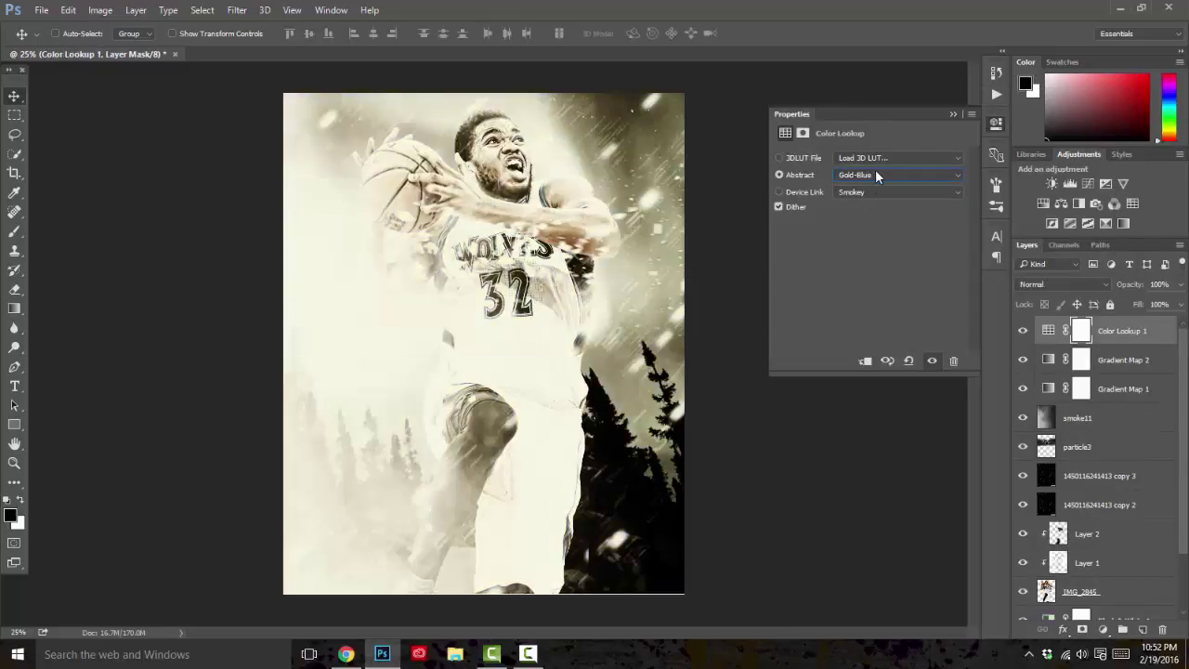
pyautogui.click(877, 174)
pyautogui.click(899, 275)
pyautogui.click(877, 174)
pyautogui.click(882, 289)
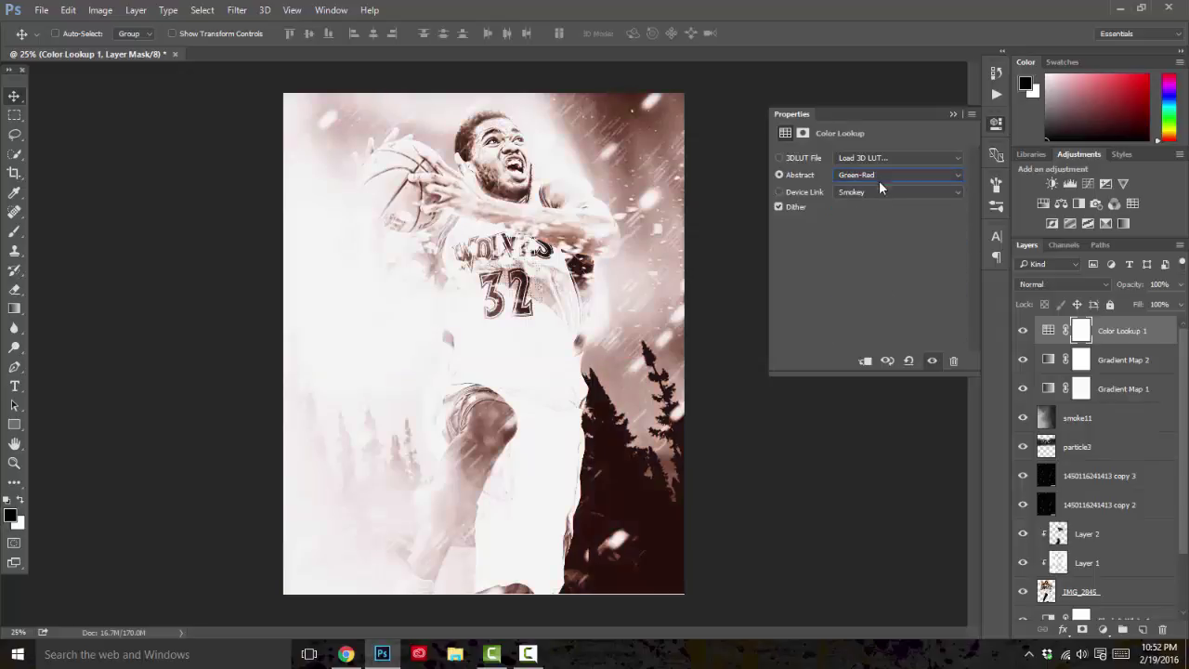
pyautogui.click(879, 175)
pyautogui.click(881, 303)
pyautogui.click(876, 317)
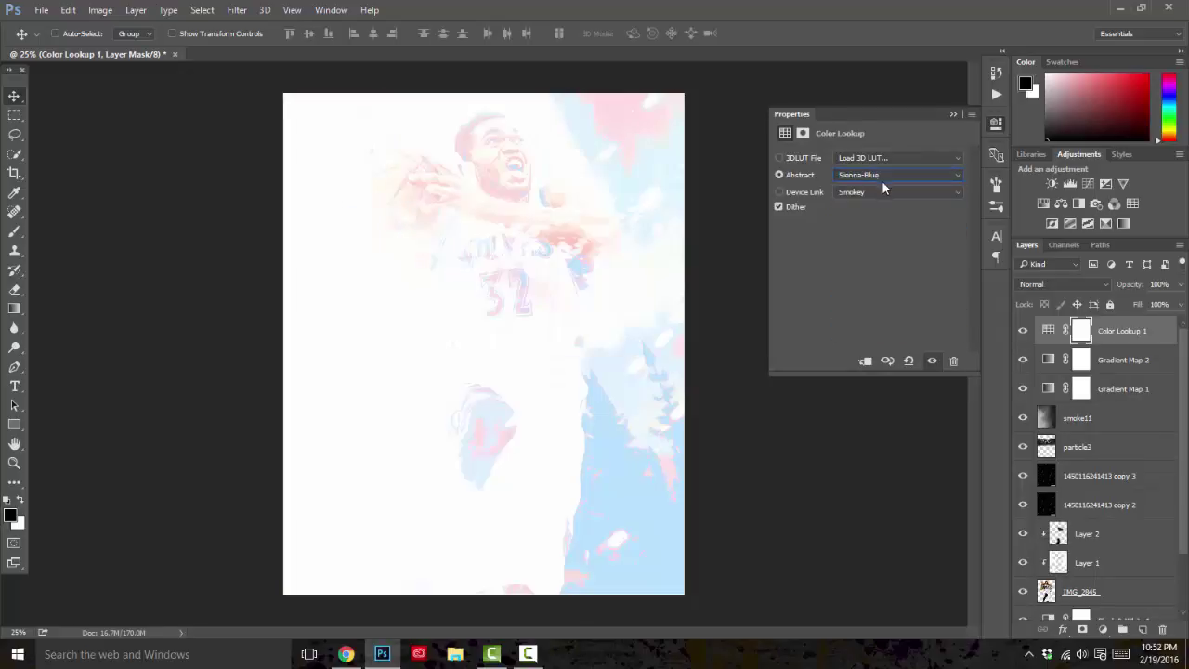
pyautogui.click(887, 176)
pyautogui.click(888, 332)
# - Compare 3D LUTs such as FallColors.look and set the Color Lookup layer's 3DLUT file to Crisp_Winter.look
pyautogui.click(894, 159)
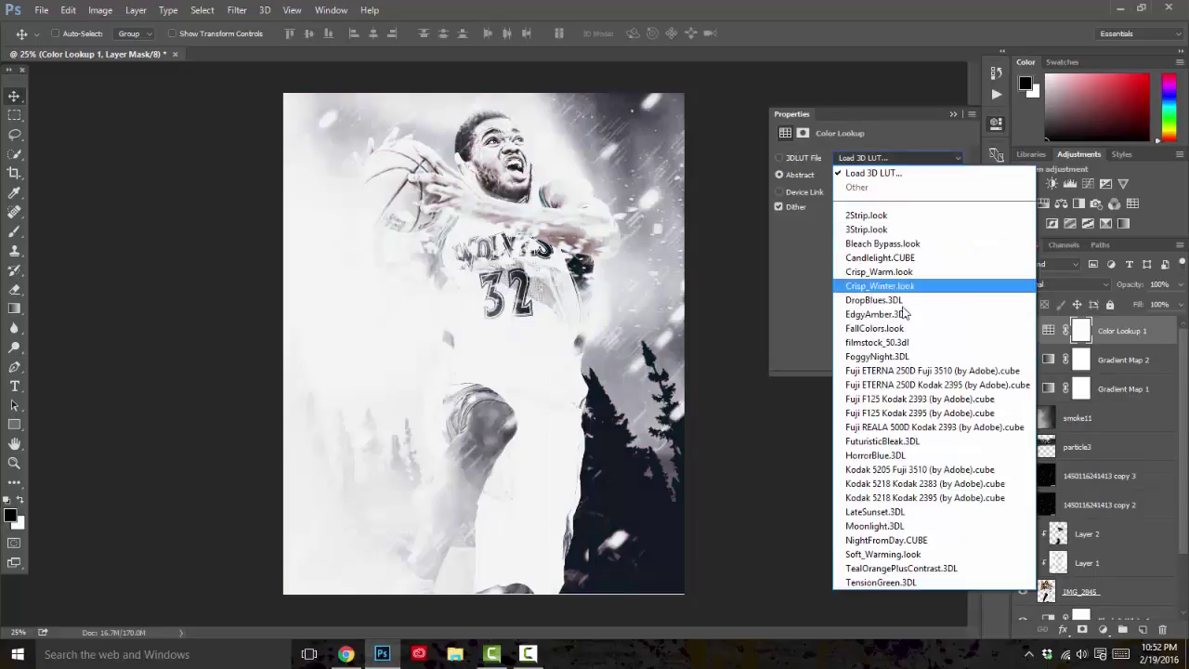
pyautogui.click(890, 362)
pyautogui.click(892, 158)
pyautogui.click(892, 341)
pyautogui.click(872, 158)
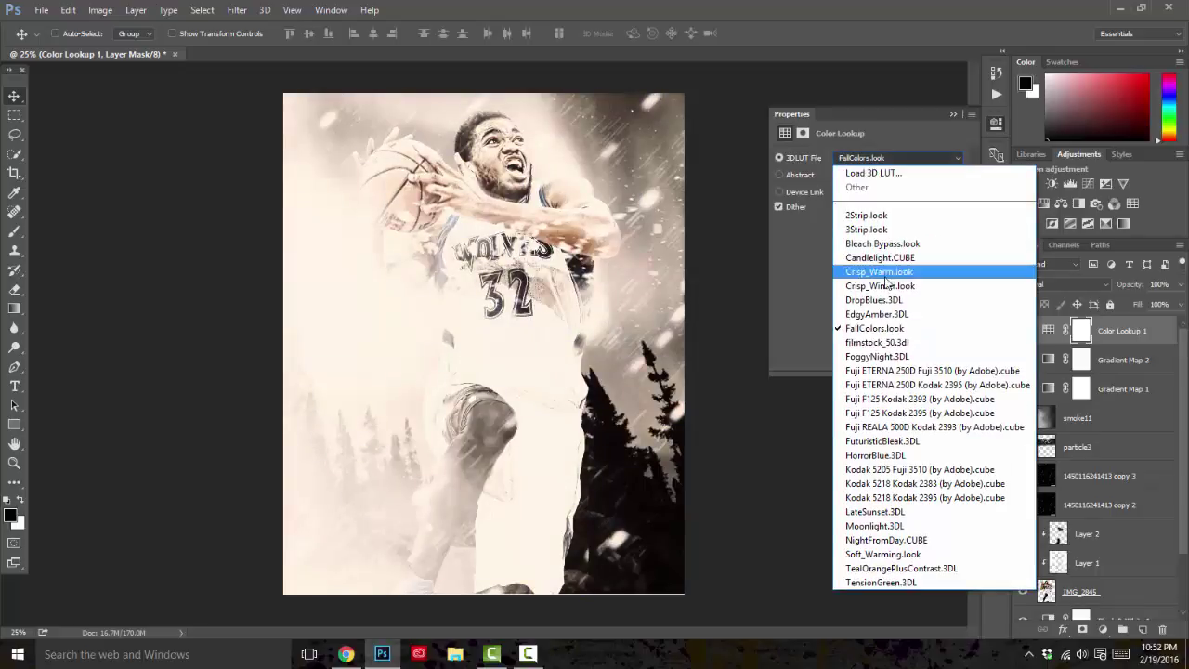
pyautogui.click(878, 287)
pyautogui.click(952, 115)
# - Set the opacity of the Black & White 1 adjustment layer to 100%
pyautogui.scroll(-3, 1110, 539)
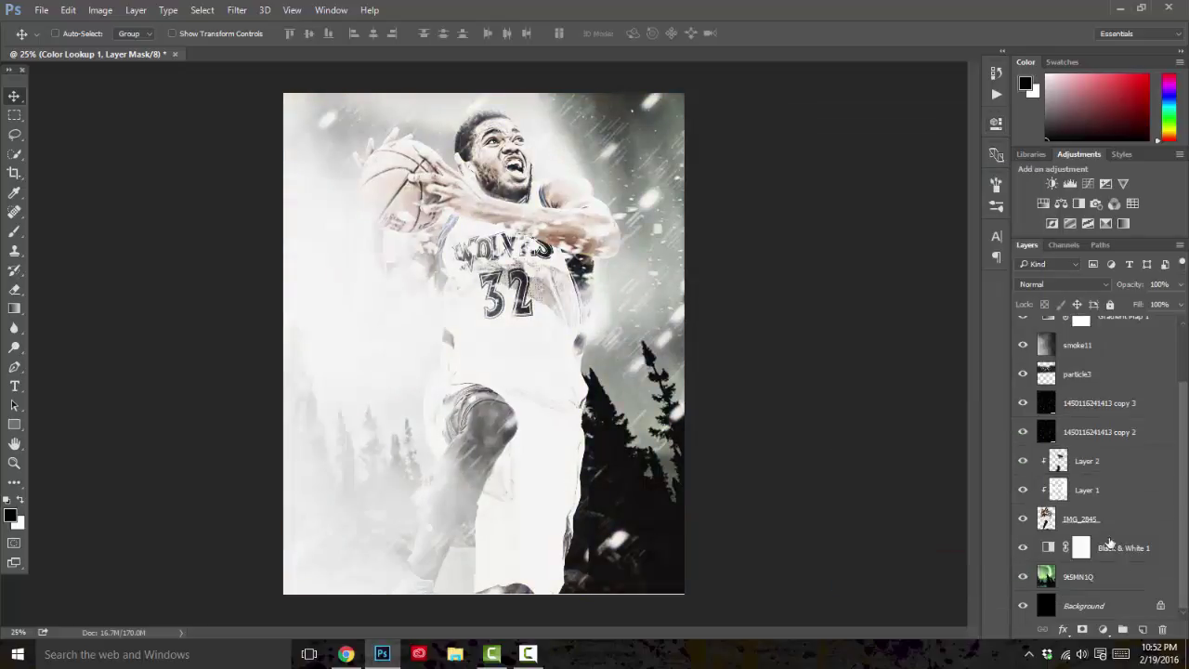
pyautogui.click(1113, 522)
pyautogui.click(1122, 548)
pyautogui.scroll(2, 1143, 381)
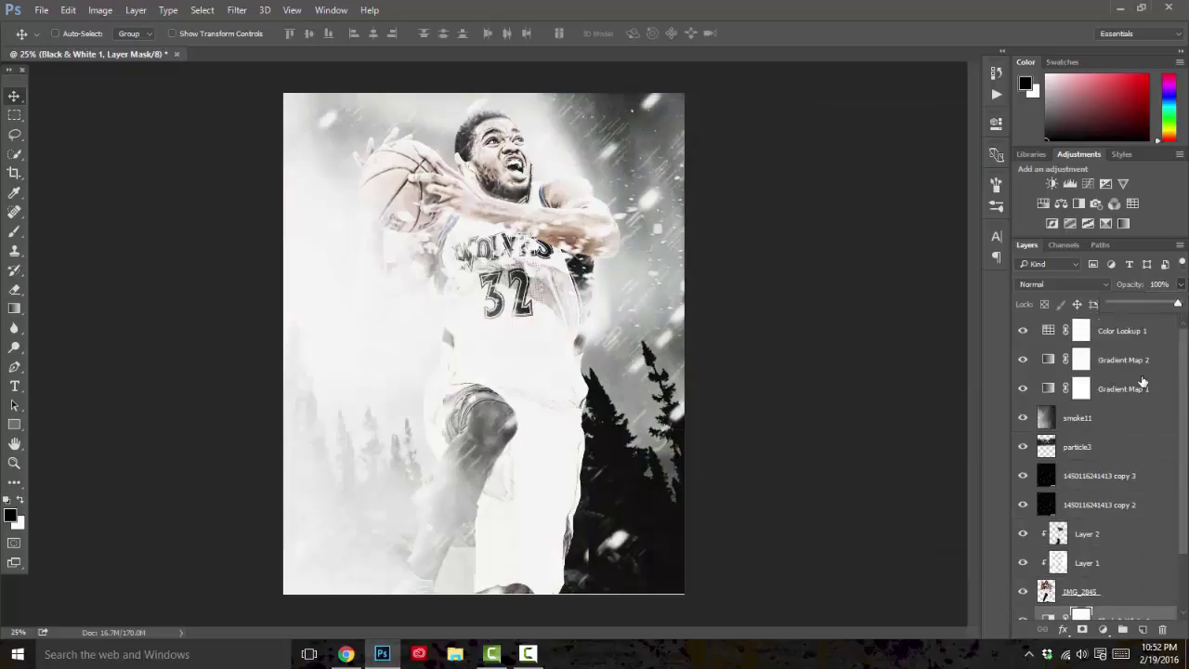
pyautogui.click(1140, 333)
# - Place the embedded image grunge1 from the Downloads folder above the smoke11 layer
pyautogui.click(1115, 418)
pyautogui.click(41, 10)
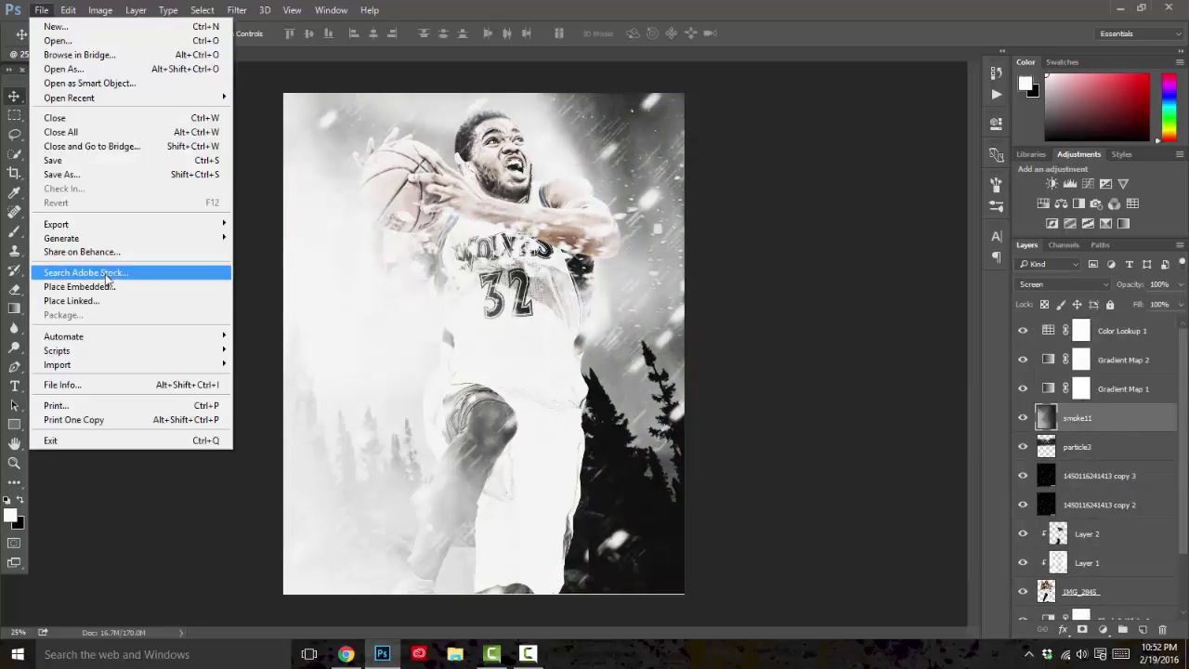
pyautogui.click(261, 249)
pyautogui.scroll(-10, 437, 240)
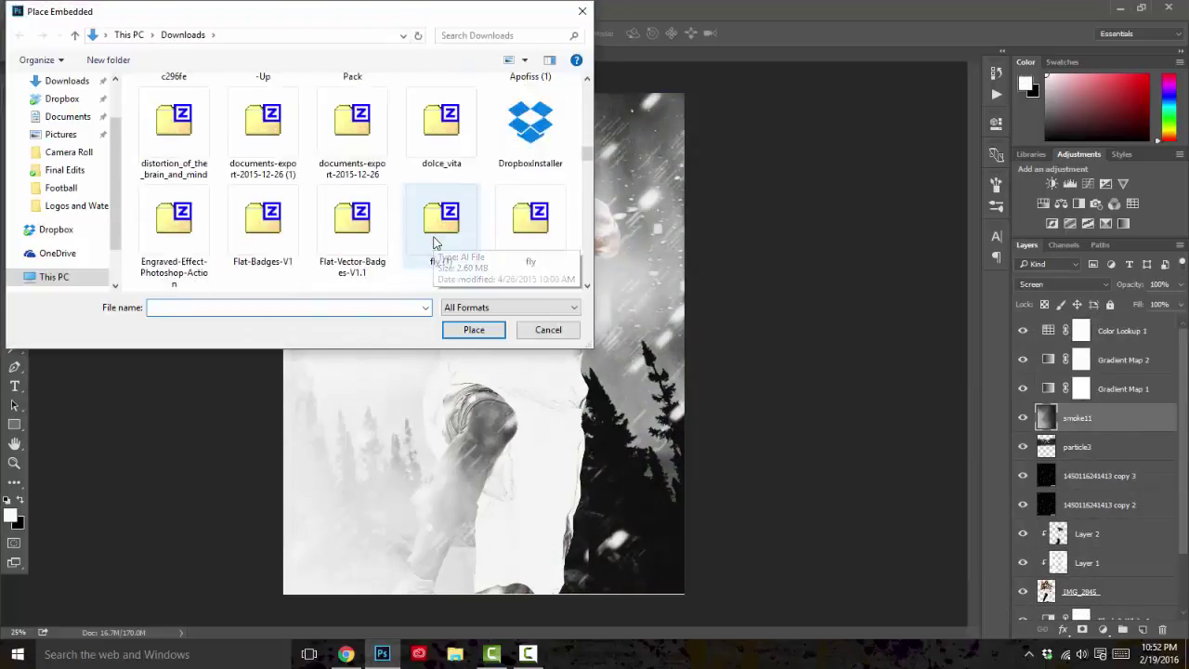
pyautogui.scroll(3, 436, 242)
pyautogui.doubleClick(530, 236)
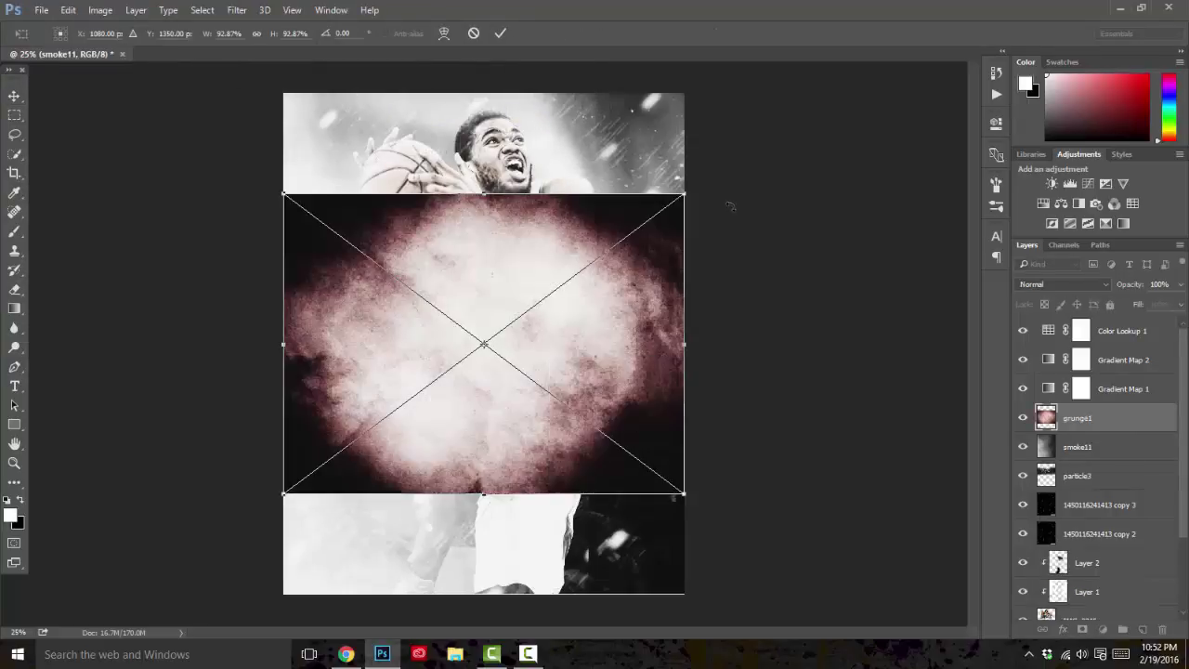
# - Rotate and scale grunge1 upright to fill the canvas, and rasterize it at the top of the layer stack
pyautogui.moveTo(730, 205); pyautogui.dragTo(580, 489)
pyautogui.moveTo(561, 441); pyautogui.dragTo(512, 489)
pyautogui.moveTo(583, 195); pyautogui.dragTo(683, 93)
pyautogui.click(500, 34)
pyautogui.moveTo(1078, 419); pyautogui.dragTo(1078, 325)
pyautogui.rightClick(1105, 332)
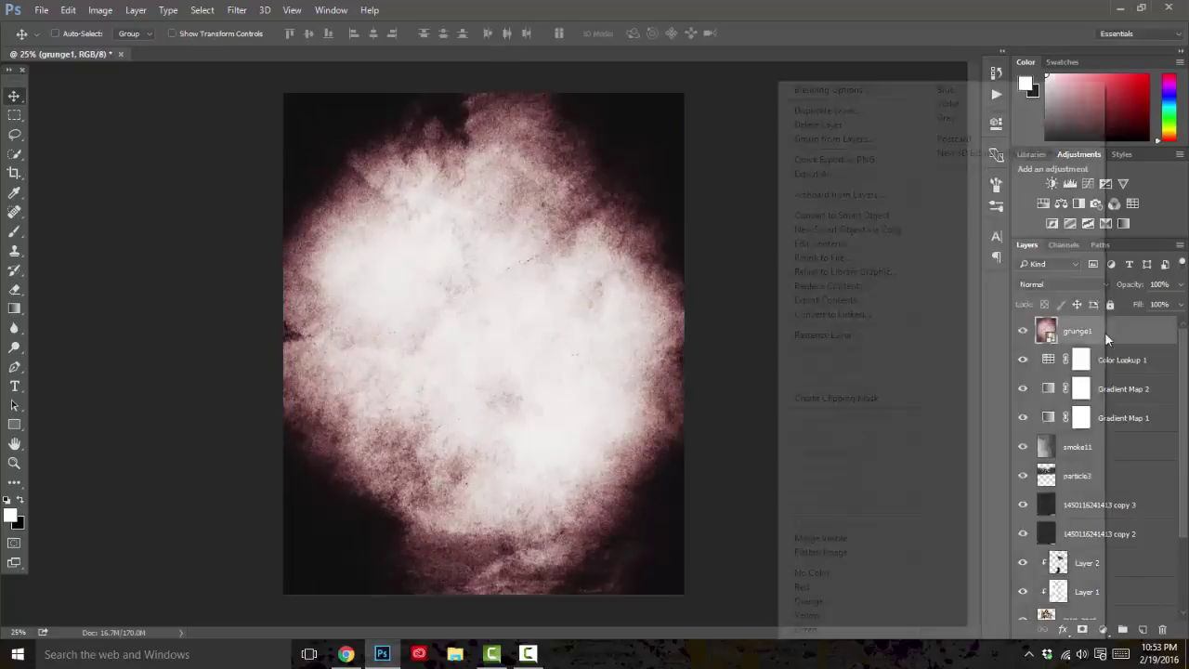
pyautogui.click(870, 338)
# - Convert the grunge1 layer to black and white and set its blend mode to Overlay
pyautogui.click(101, 11)
pyautogui.moveTo(138, 48)
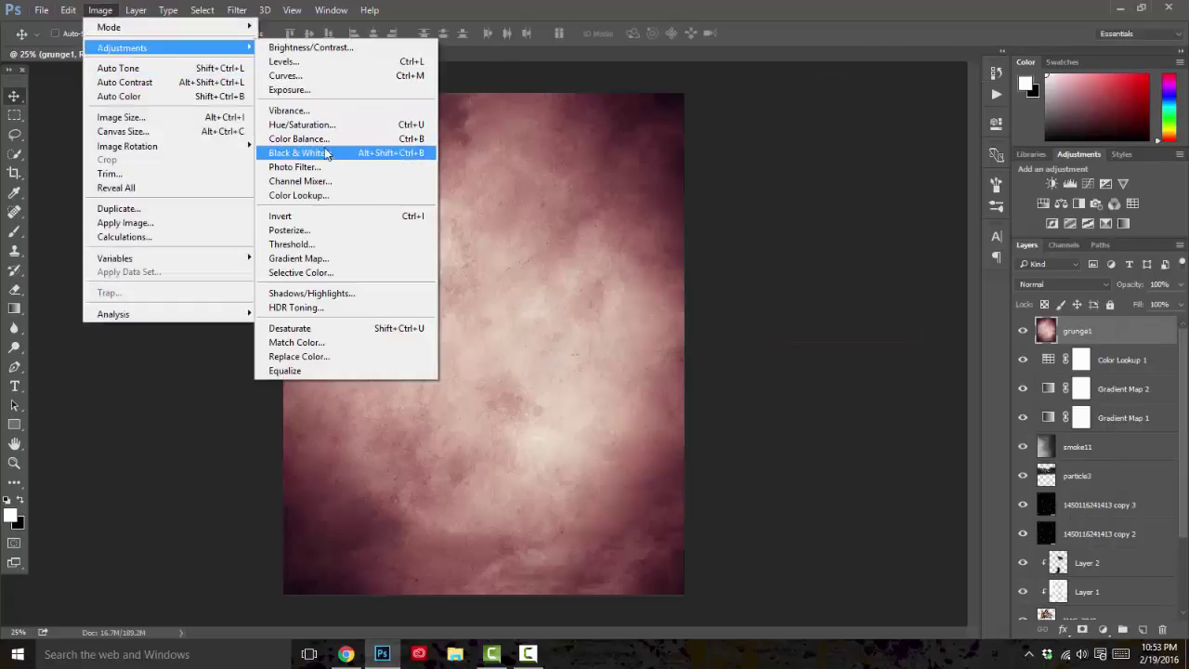
pyautogui.click(306, 154)
pyautogui.click(709, 128)
pyautogui.click(1044, 285)
pyautogui.click(1055, 422)
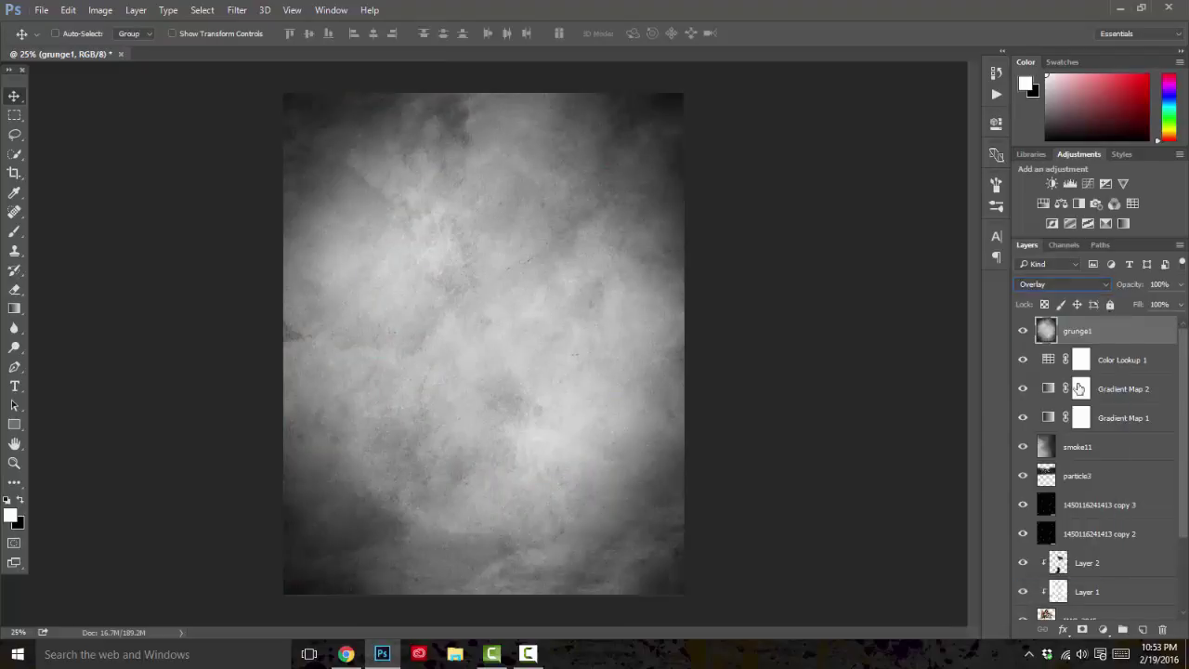
# - Try grunge1 below Gradient Map 1 with the Soft Light blend mode, and delete the layer
pyautogui.moveTo(1118, 346); pyautogui.dragTo(1119, 423)
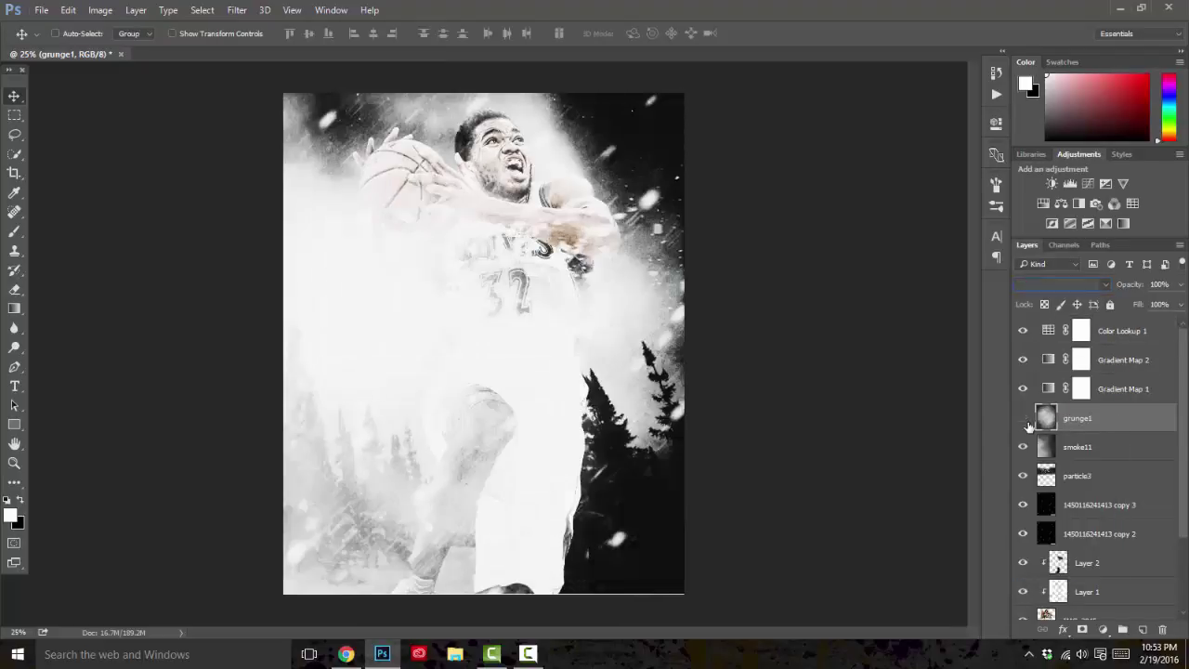
pyautogui.click(1026, 423)
pyautogui.click(1065, 288)
pyautogui.click(1057, 446)
pyautogui.click(1023, 418)
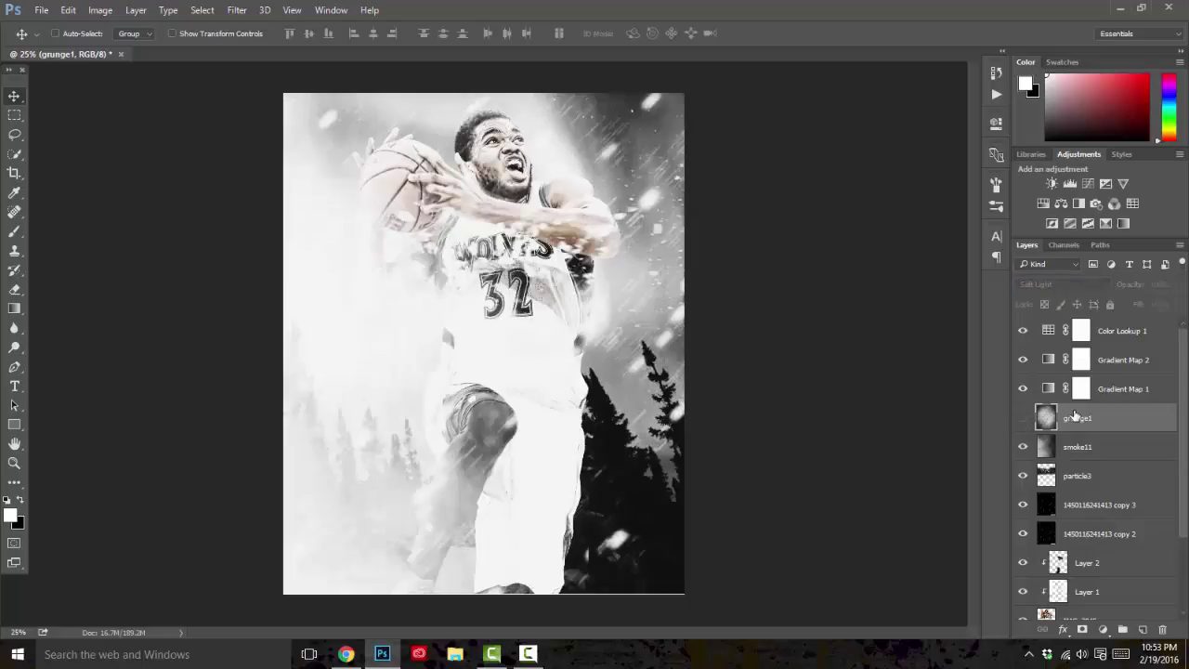
pyautogui.rightClick(1076, 418)
pyautogui.click(790, 161)
# - Duplicate the IMG_2845 player layer and stack the original directly above the copy, below Layer 1
pyautogui.scroll(-3, 1100, 461)
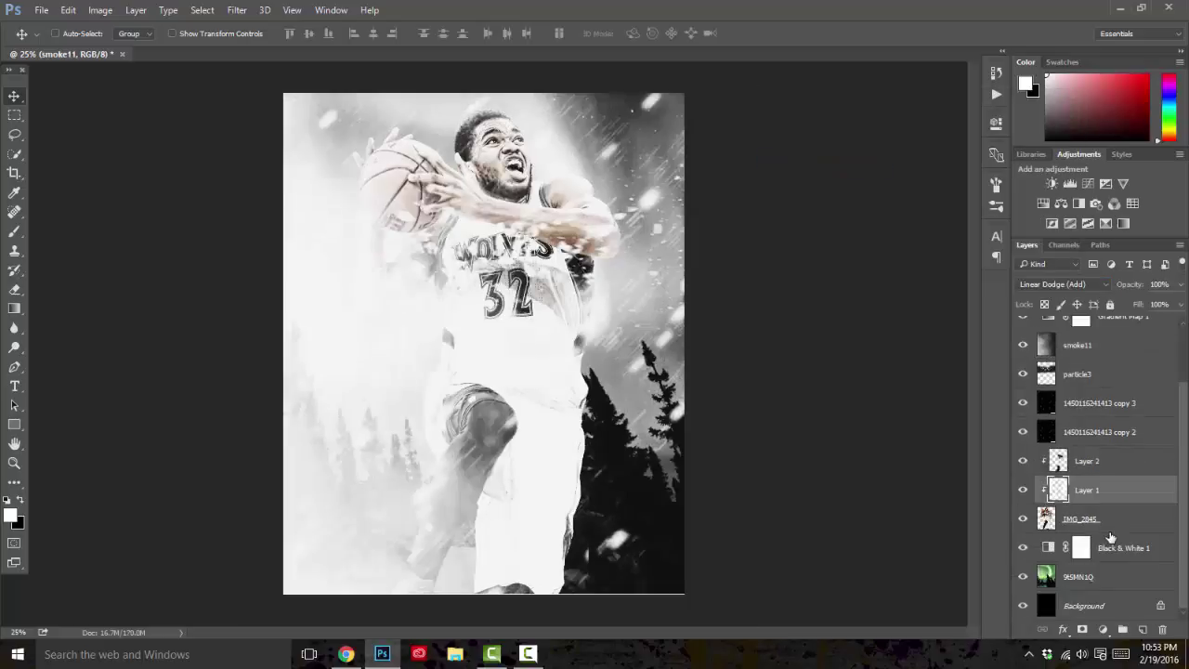
pyautogui.click(1114, 522)
pyautogui.hotkey('ctrl', 'j')
pyautogui.moveTo(1114, 521); pyautogui.dragTo(1092, 476)
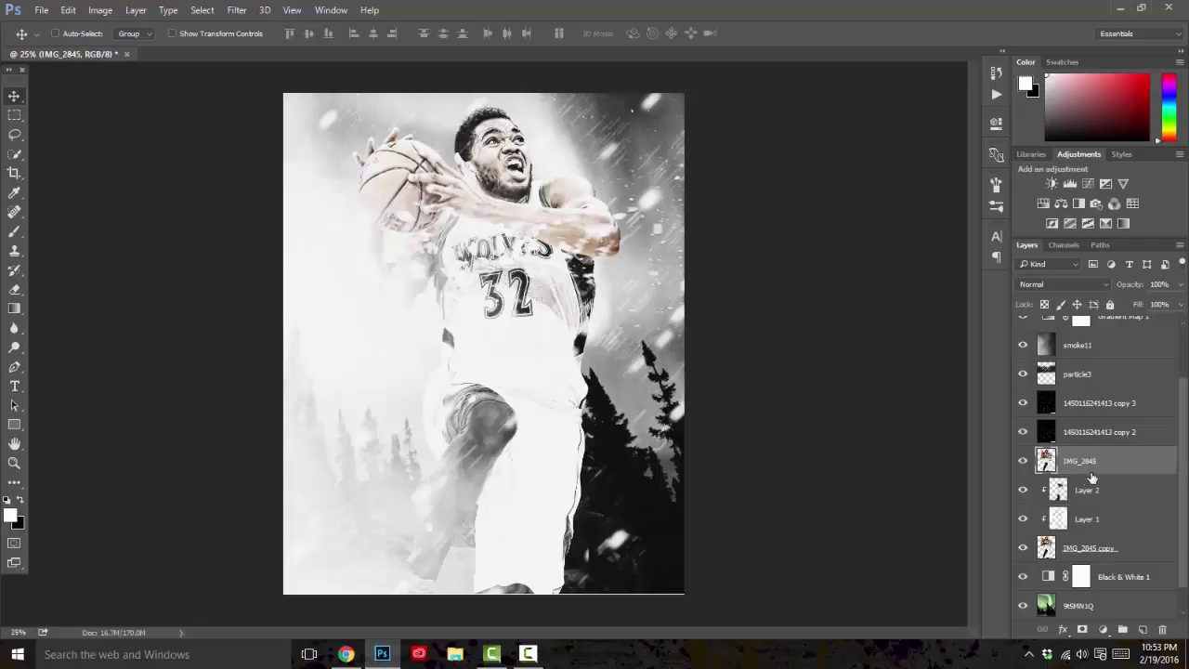
pyautogui.moveTo(1109, 525); pyautogui.dragTo(1125, 526)
# - Hide Layer 1 and Layer 2, and release the clipping mask on the upper IMG_2845 layer
pyautogui.moveTo(1023, 462); pyautogui.dragTo(1024, 495)
pyautogui.rightClick(1094, 522)
pyautogui.click(897, 339)
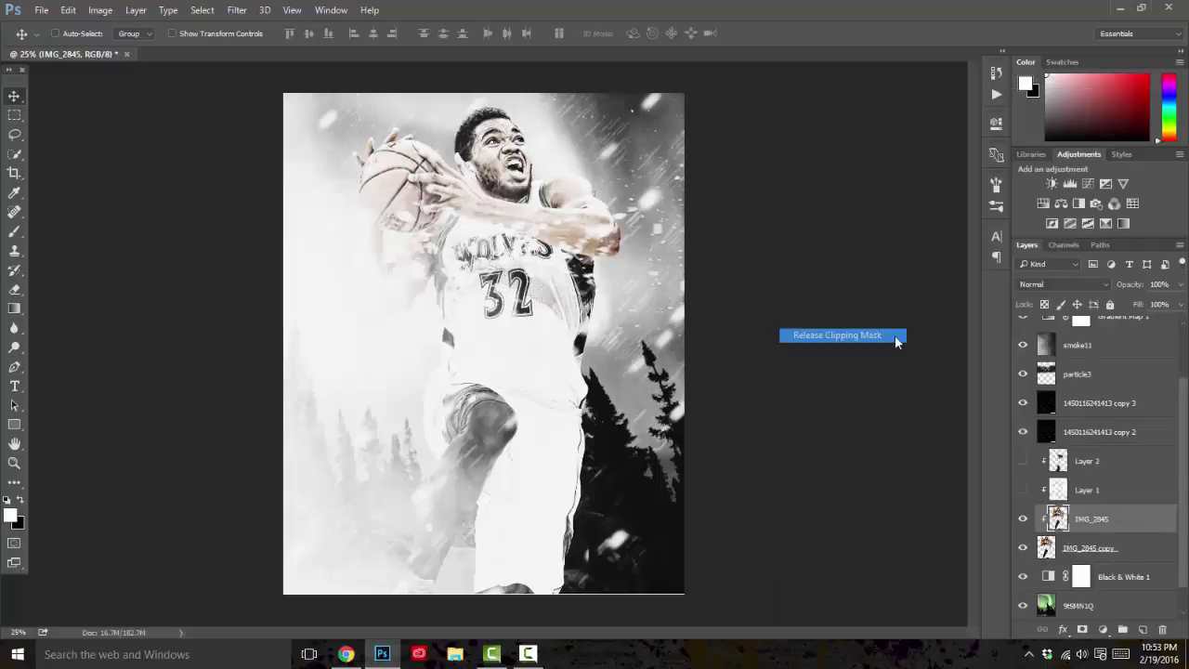
# - Apply a Black & White image adjustment to the upper IMG_2845 player layer
pyautogui.press('z')
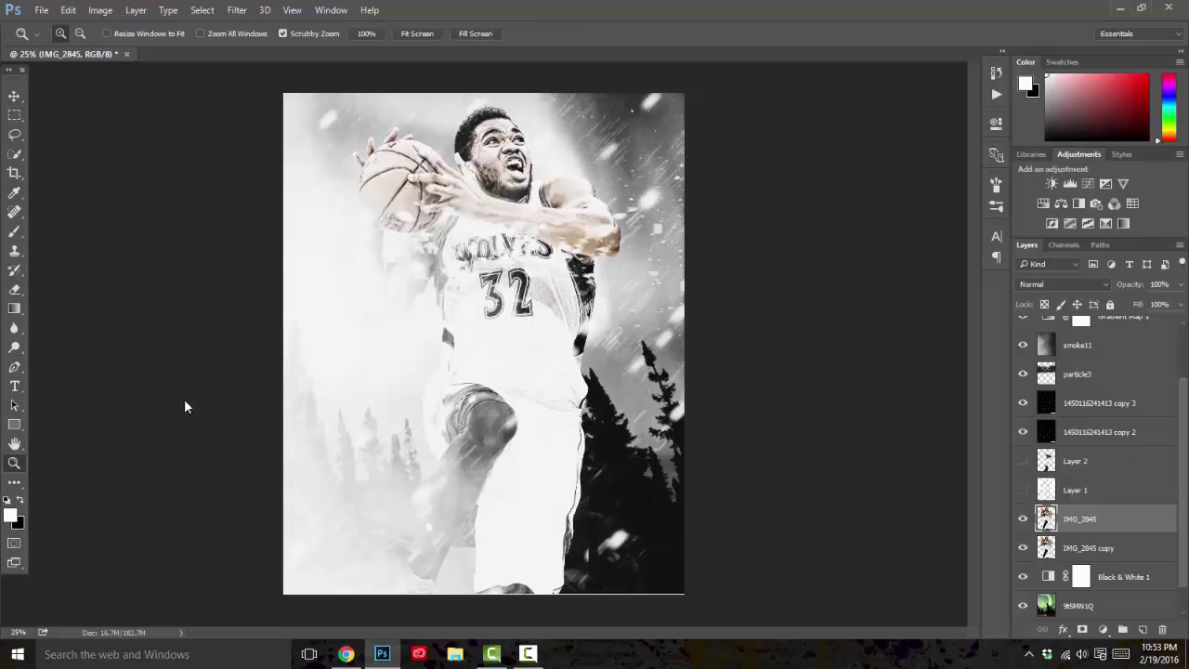
pyautogui.click(101, 10)
pyautogui.click(297, 154)
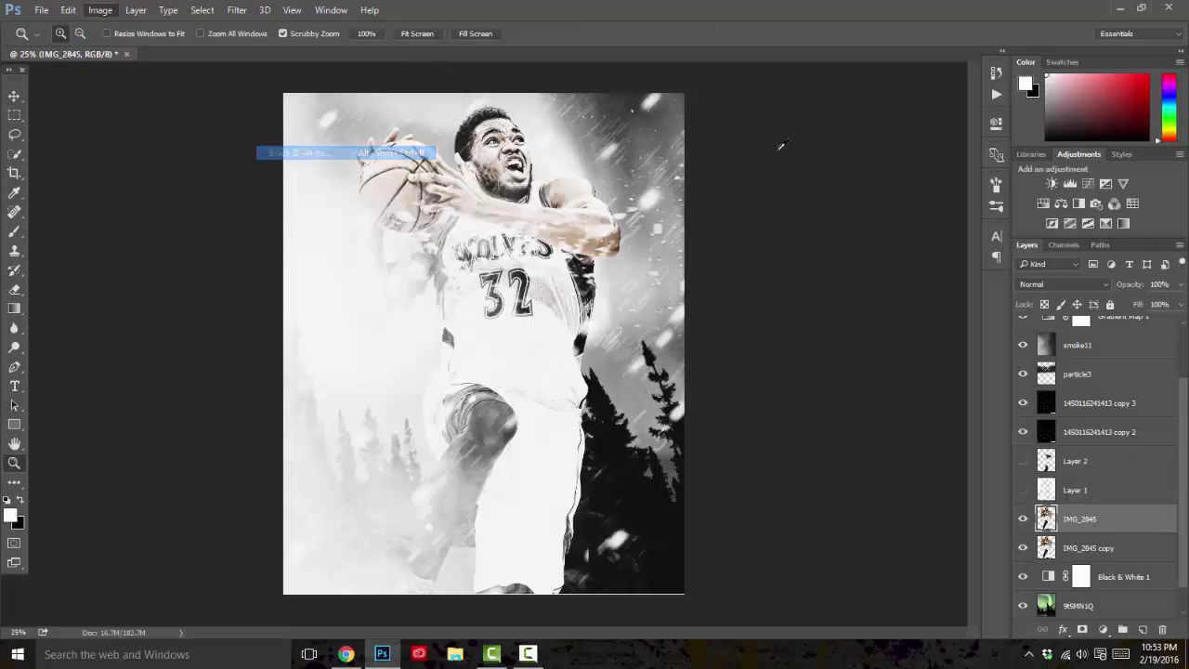
pyautogui.click(710, 131)
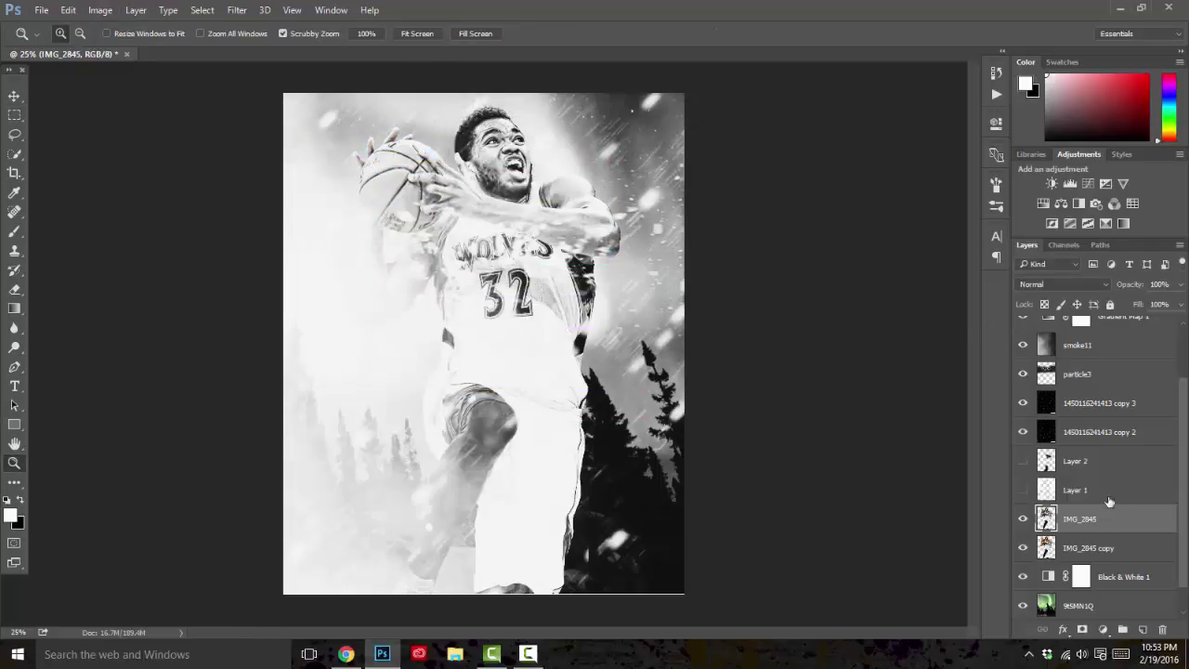
# - Erase the basketball area of the black-and-white IMG_2845 layer with a 100 px eraser to expose the colored copy beneath
pyautogui.click(511, 397)
pyautogui.press('e')
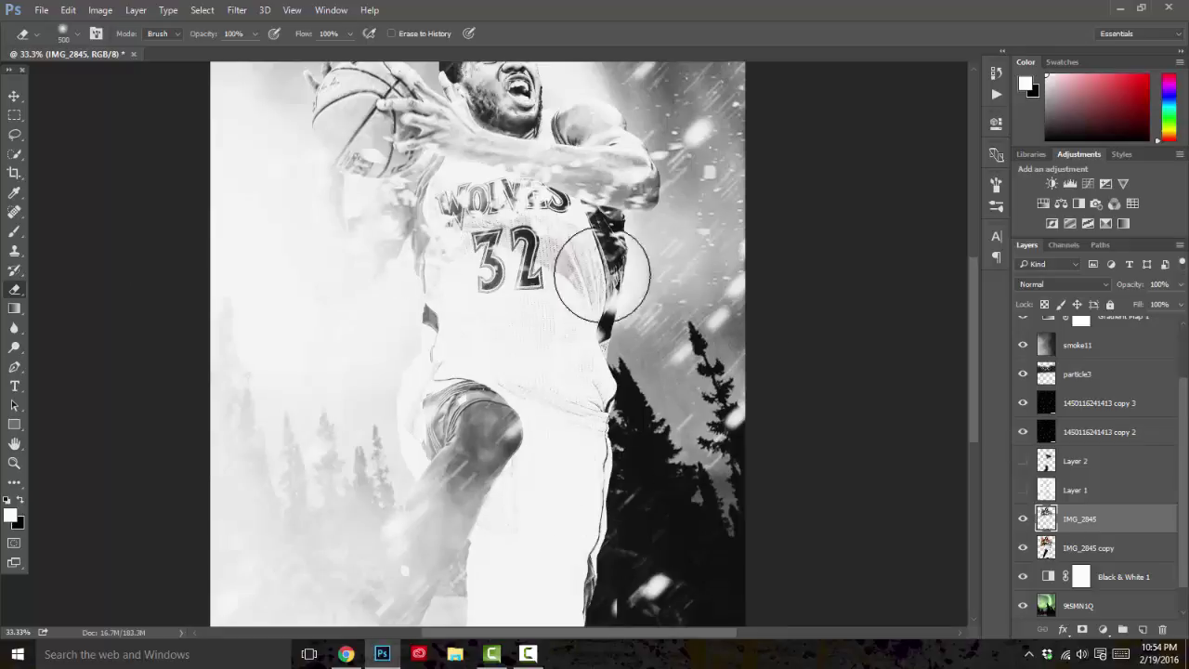
pyautogui.scroll(2, 632, 284)
pyautogui.scroll(4, 632, 283)
pyautogui.press('[')
pyautogui.press('[')
pyautogui.press('[')
pyautogui.press('[')
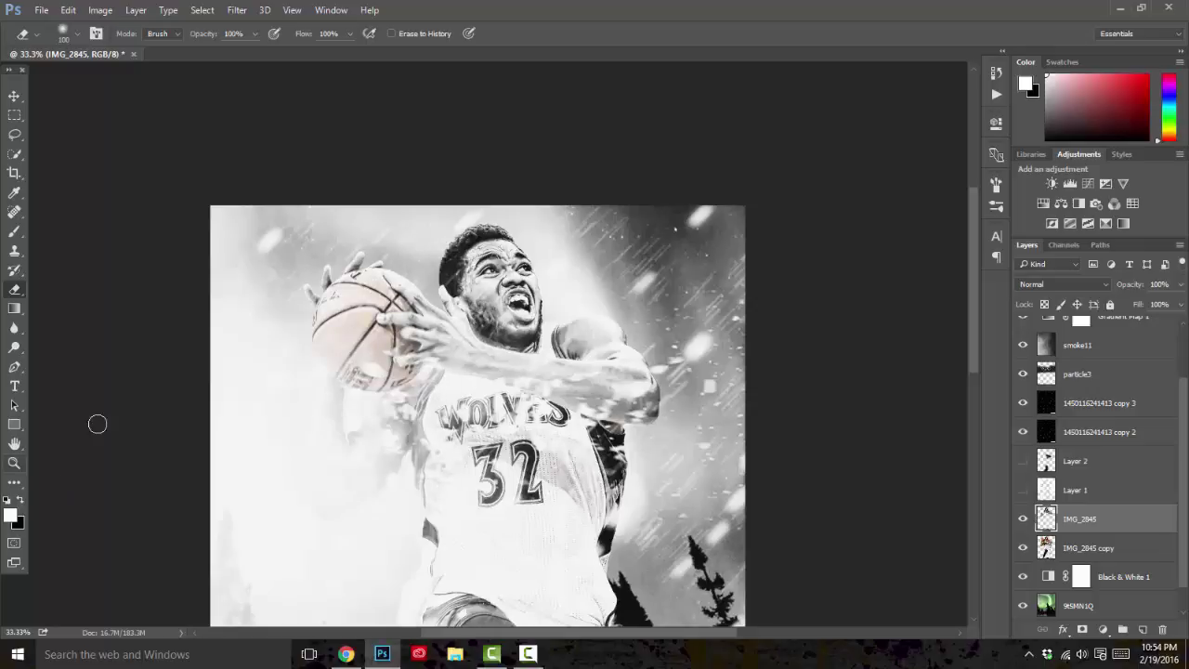
pyautogui.click(14, 462)
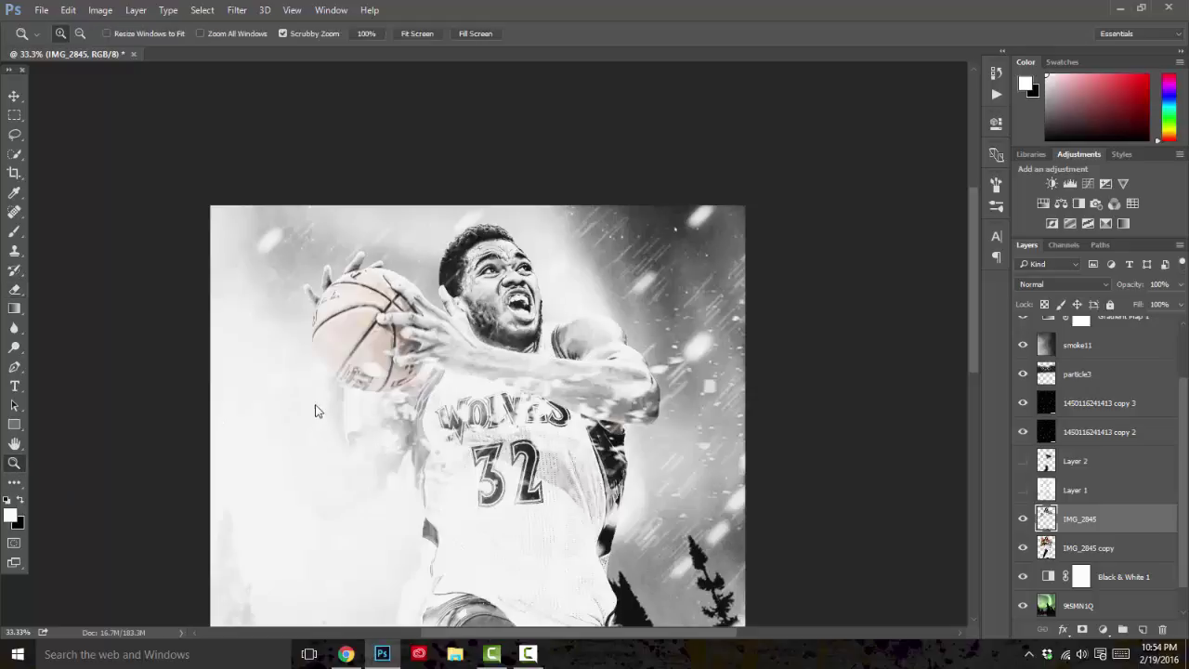
# - Lower the opacity of the upper, black-and-white IMG_2845 layer to 80%
pyautogui.rightClick(198, 405)
pyautogui.rightClick(457, 379)
pyautogui.click(563, 391)
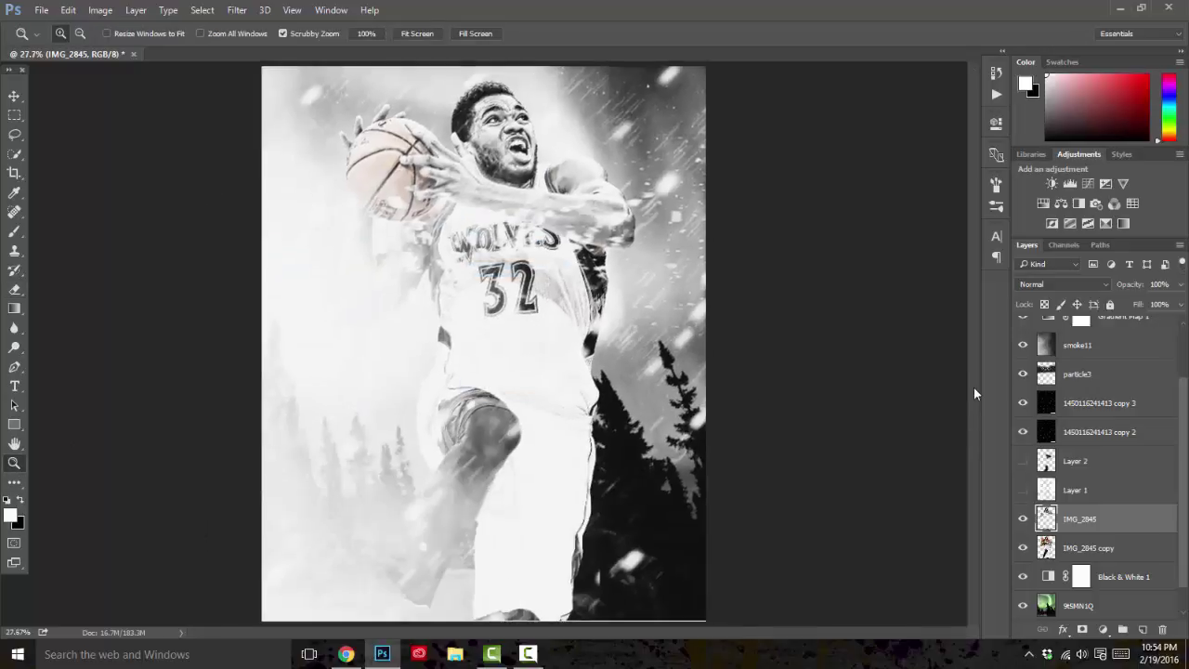
pyautogui.click(1024, 519)
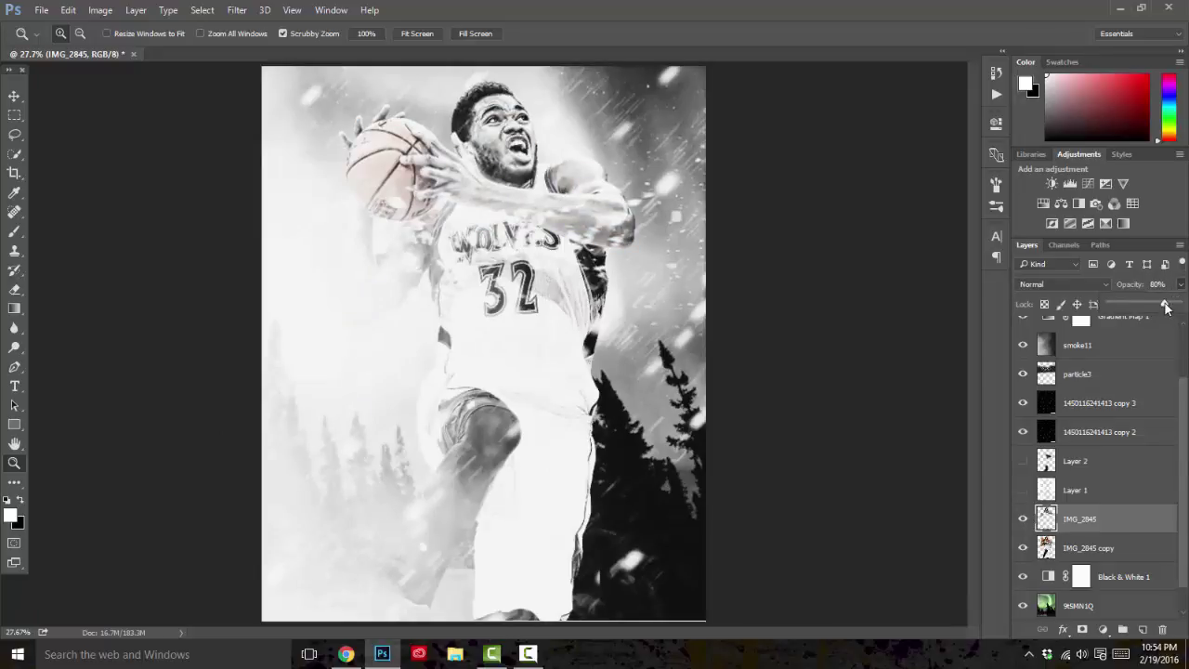
# - Add the text "ReinkeDesign" in NHL Nashville Regular at the poster's lower-left corner, on a new layer above Color Lookup 1
pyautogui.scroll(3, 1126, 334)
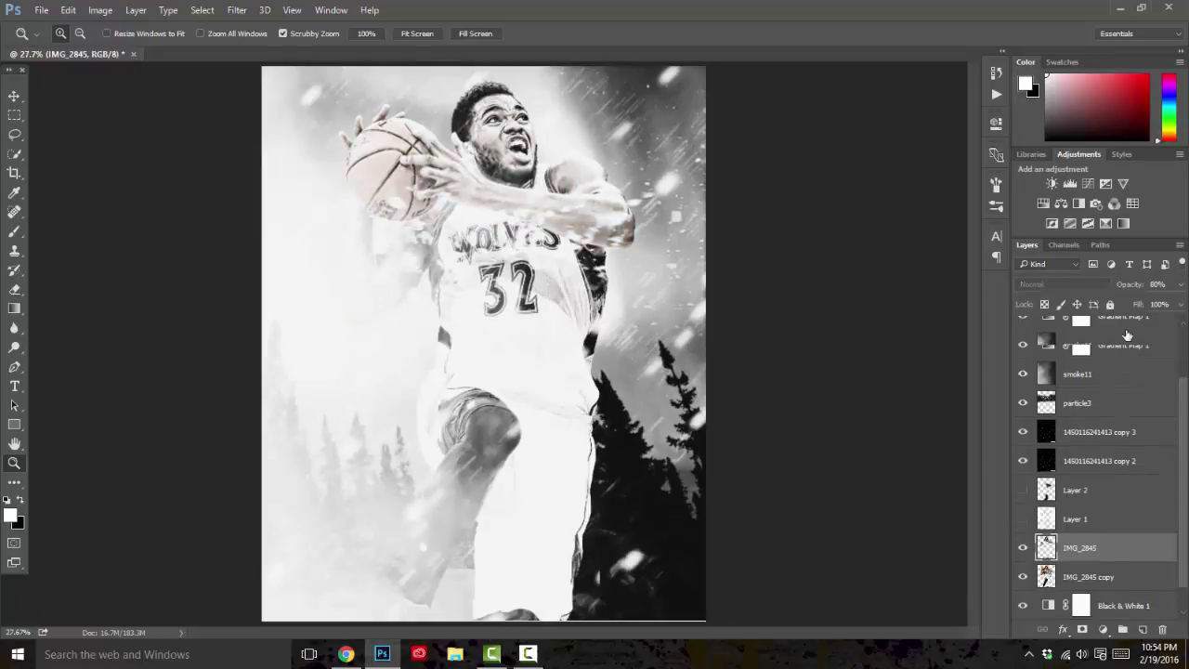
pyautogui.click(1126, 334)
pyautogui.press('t')
pyautogui.click(310, 608)
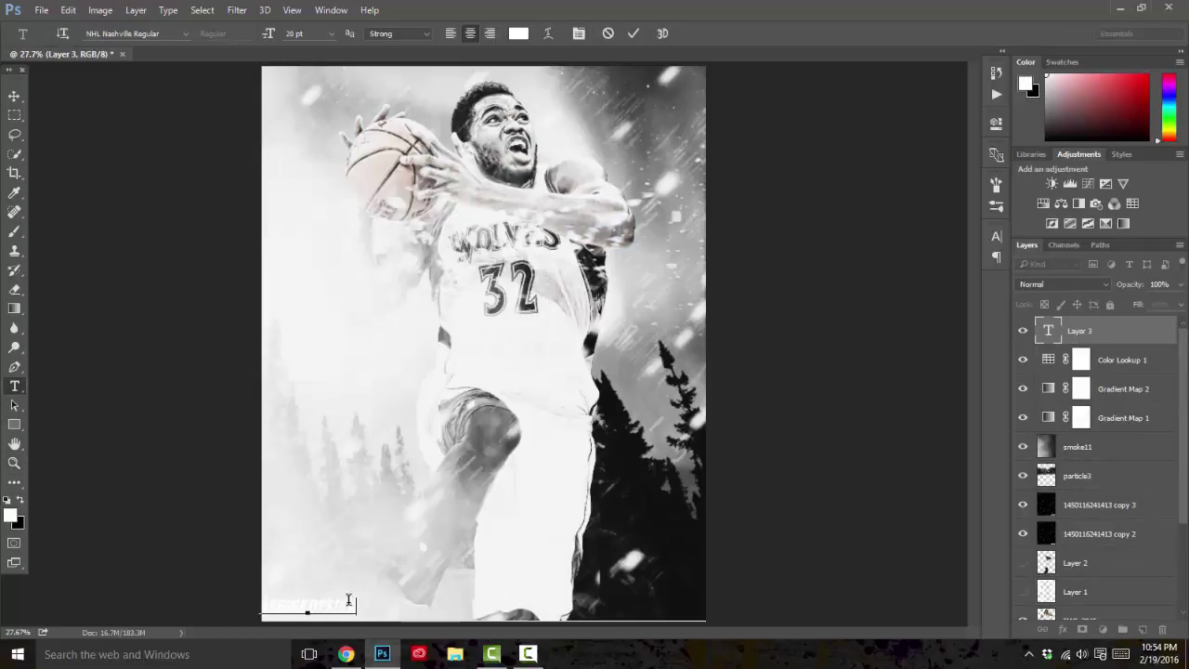
# - Change the color of the whole ReinkeDesign text to black (000000)
pyautogui.hotkey('ctrl', 'a')
pyautogui.click(521, 36)
pyautogui.click(881, 364)
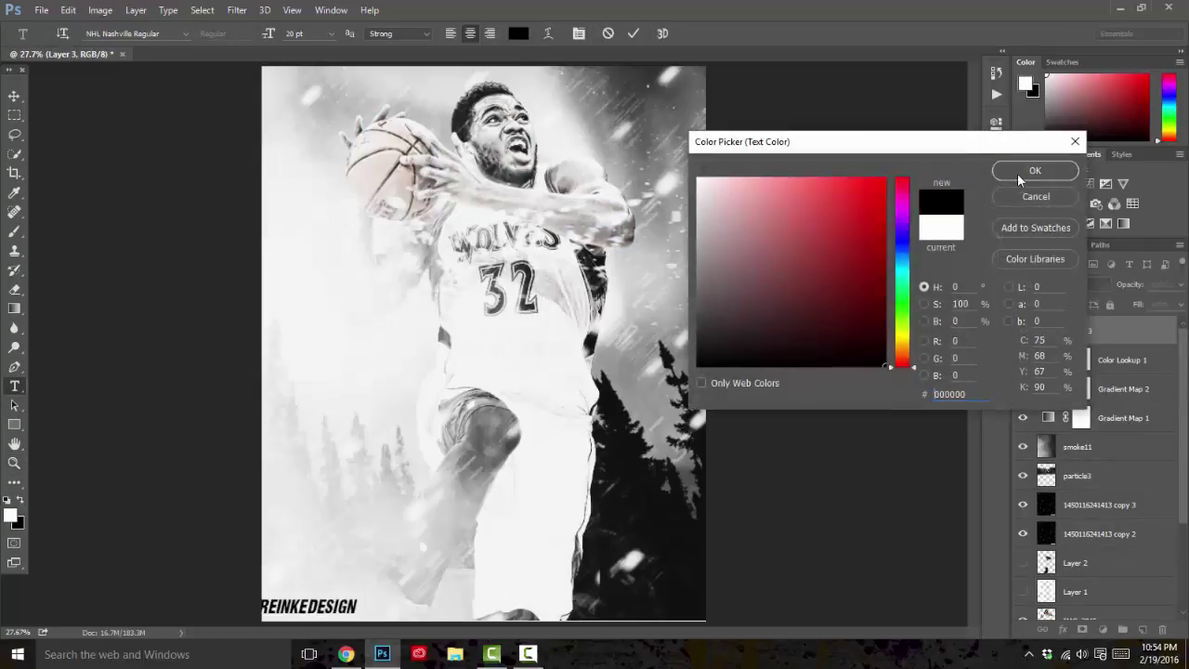
pyautogui.click(1022, 177)
# - Move the ReinkeDesign text fully inside the poster's lower-left corner, leaving a small gap to the edges
pyautogui.click(13, 97)
pyautogui.moveTo(468, 437); pyautogui.dragTo(471, 445)
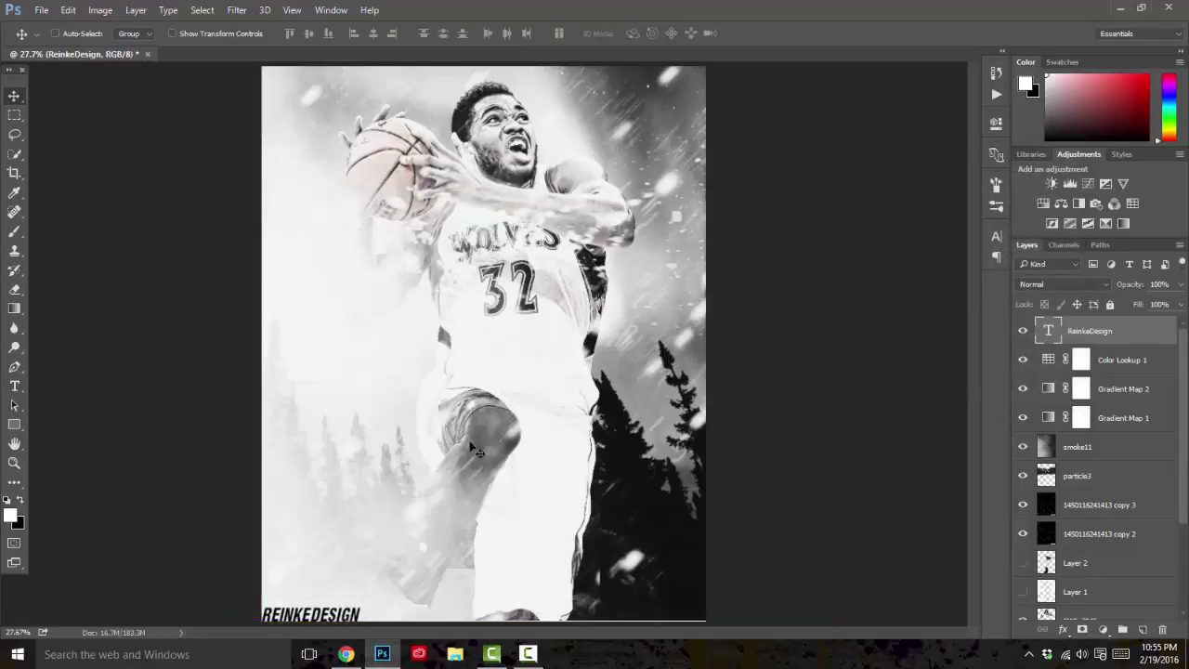
pyautogui.press('Up')
pyautogui.press('Up')
pyautogui.press('Up')
pyautogui.press('Right')
pyautogui.press('Right')
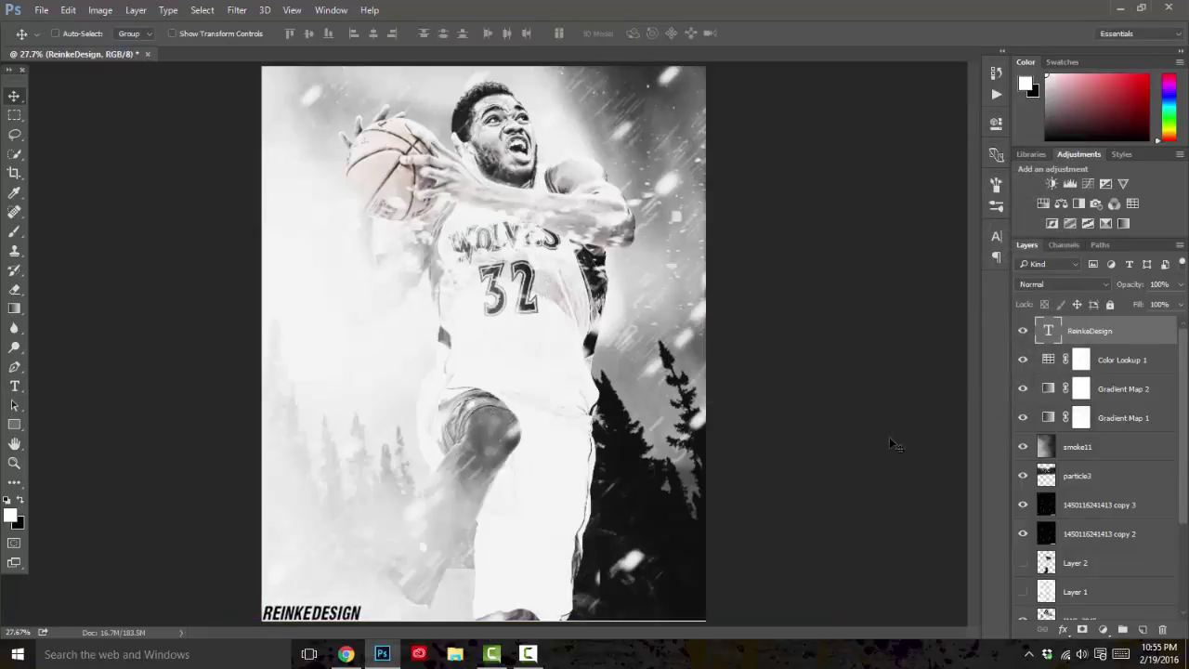